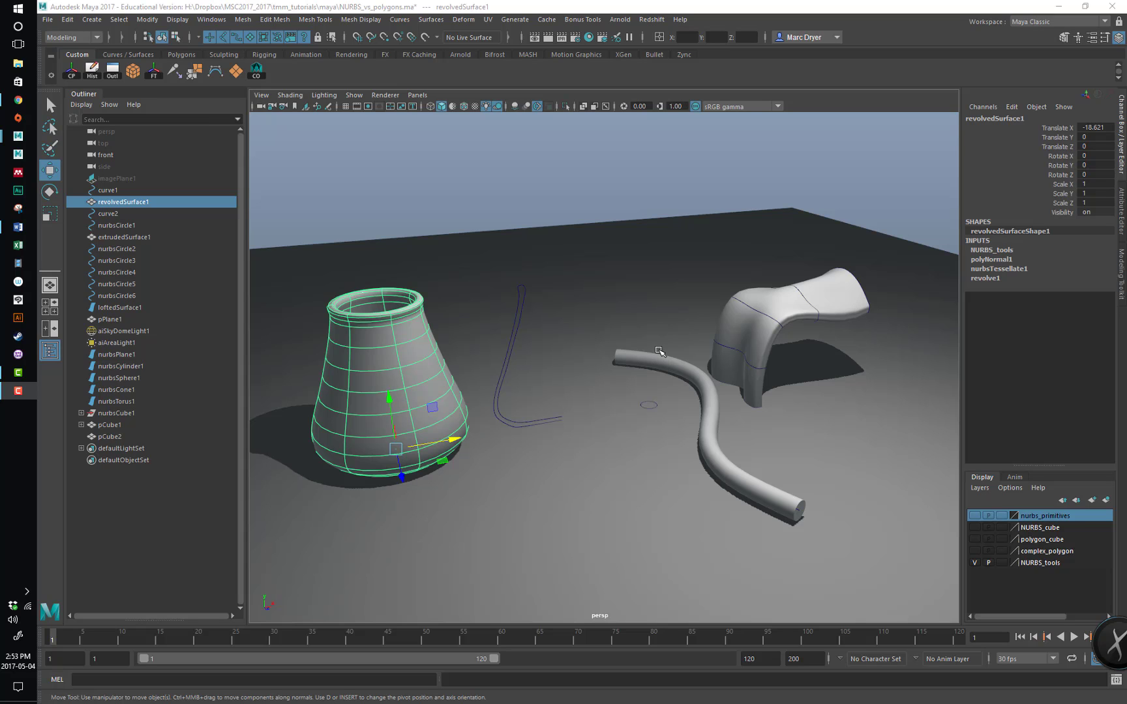
Inspect the arch, tube and vase, then nudge the vase to Translate X -17.74
mouse_move(647, 362)
left_mouse_down("alt")
mouse_move(608, 357)
mouse_move(656, 352)
left_mouse_up("alt")
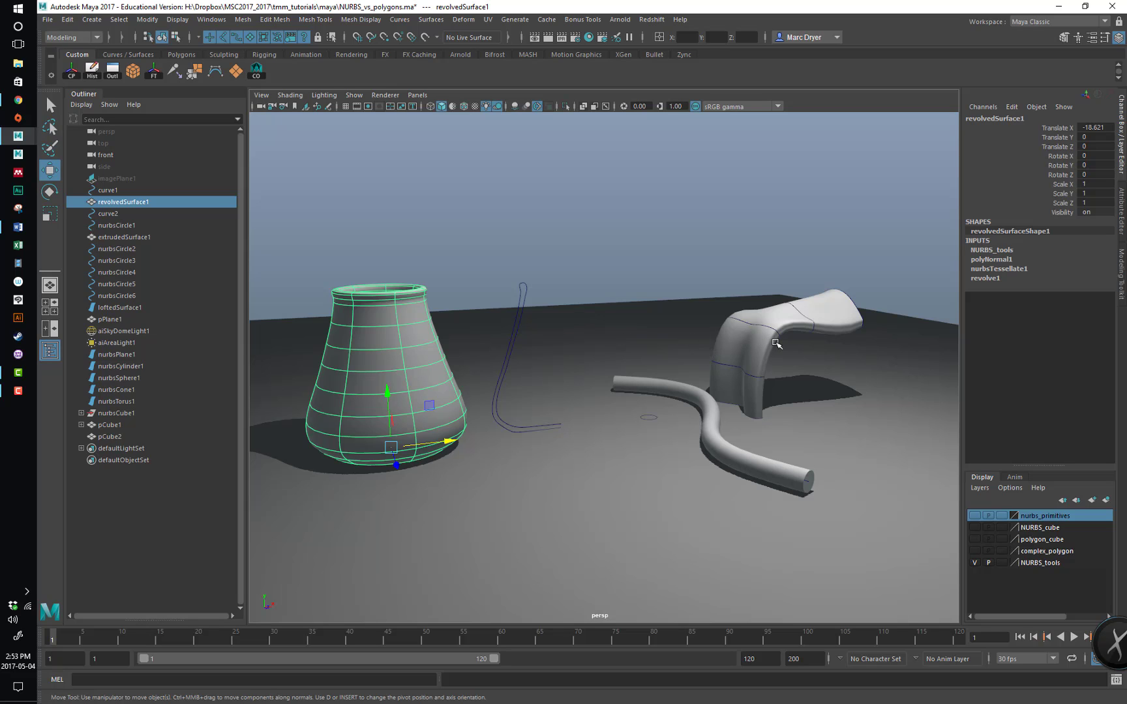
mouse_move(730, 344)
left_mouse_down("alt")
mouse_move(737, 352)
mouse_move(672, 342)
mouse_move(717, 337)
left_mouse_up("alt")
left_click_drag(551, 360, 599, 355, "alt")
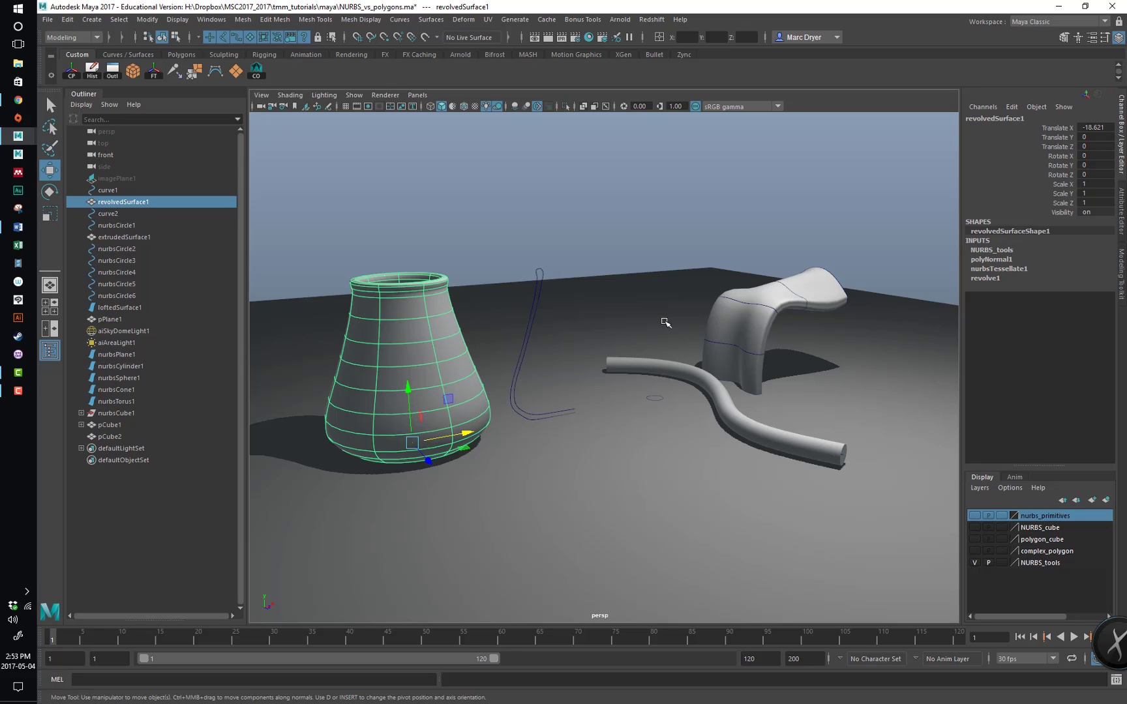
left_click_drag(666, 319, 655, 353, "alt")
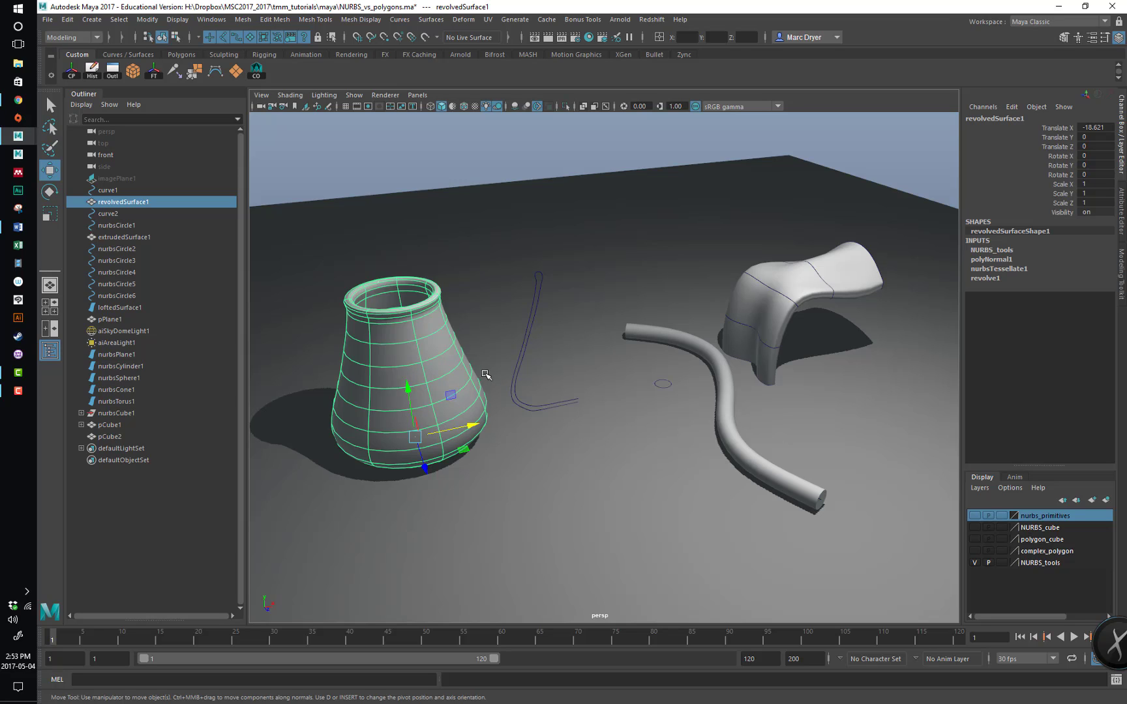
left_click_drag(486, 382, 489, 368, "alt")
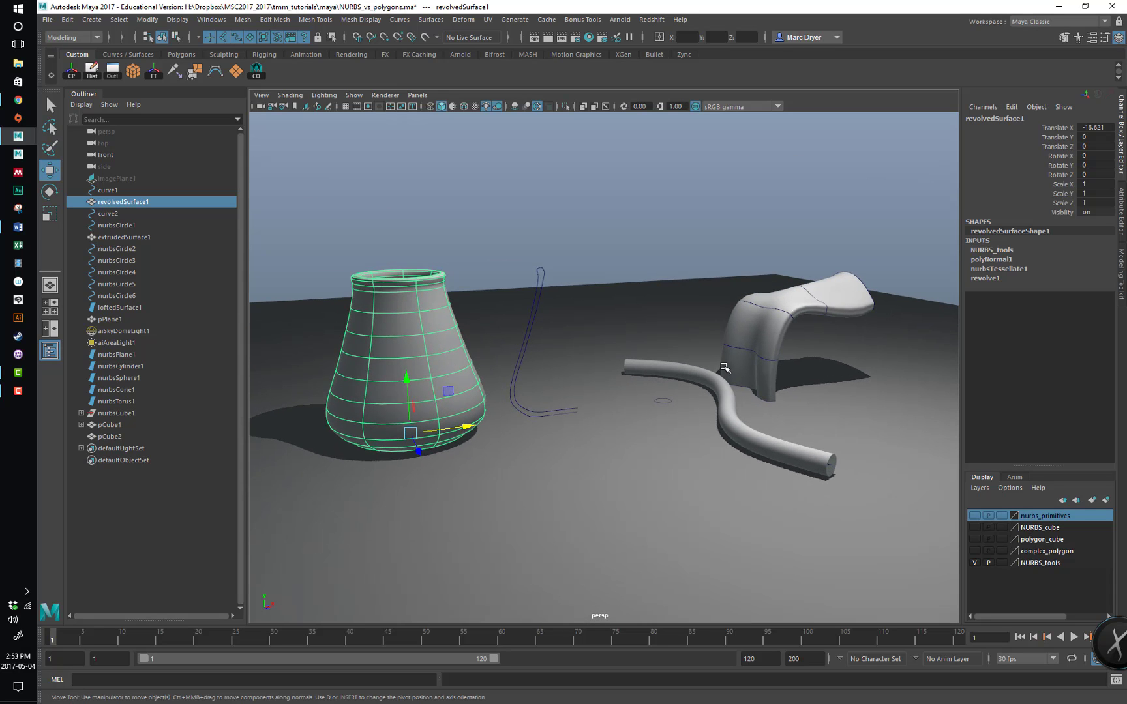
left_click(744, 339)
mouse_move(780, 365)
left_mouse_down("alt")
mouse_move(639, 378)
mouse_move(779, 369)
left_mouse_up("alt")
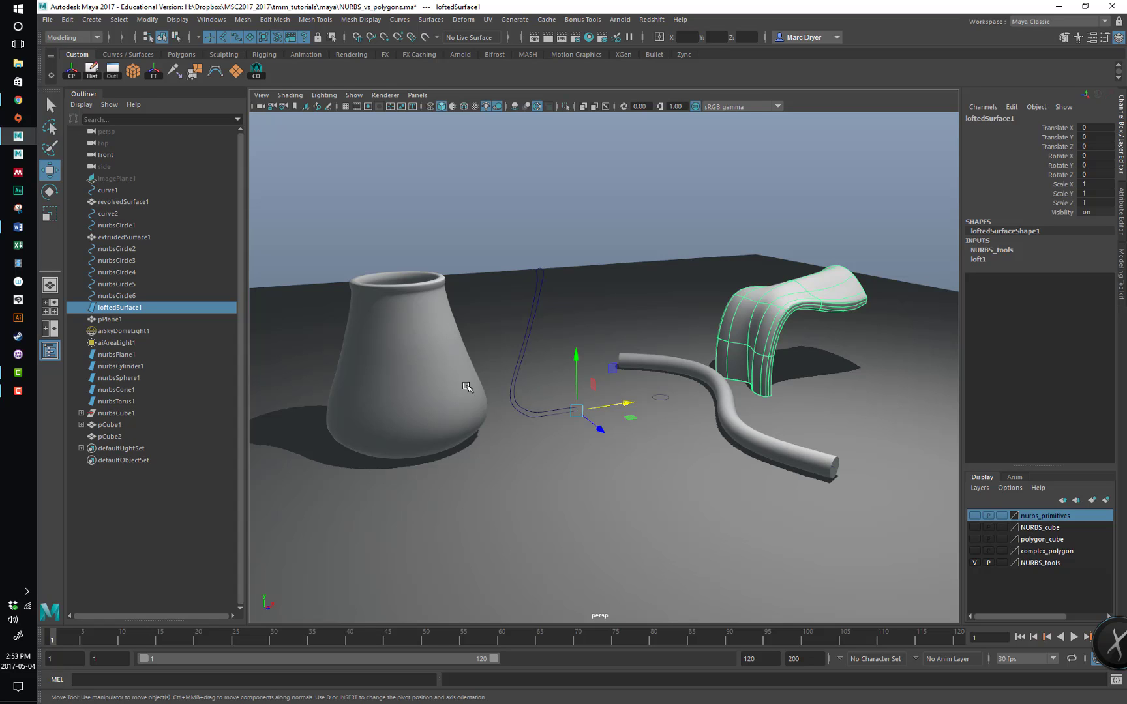
left_click(641, 364)
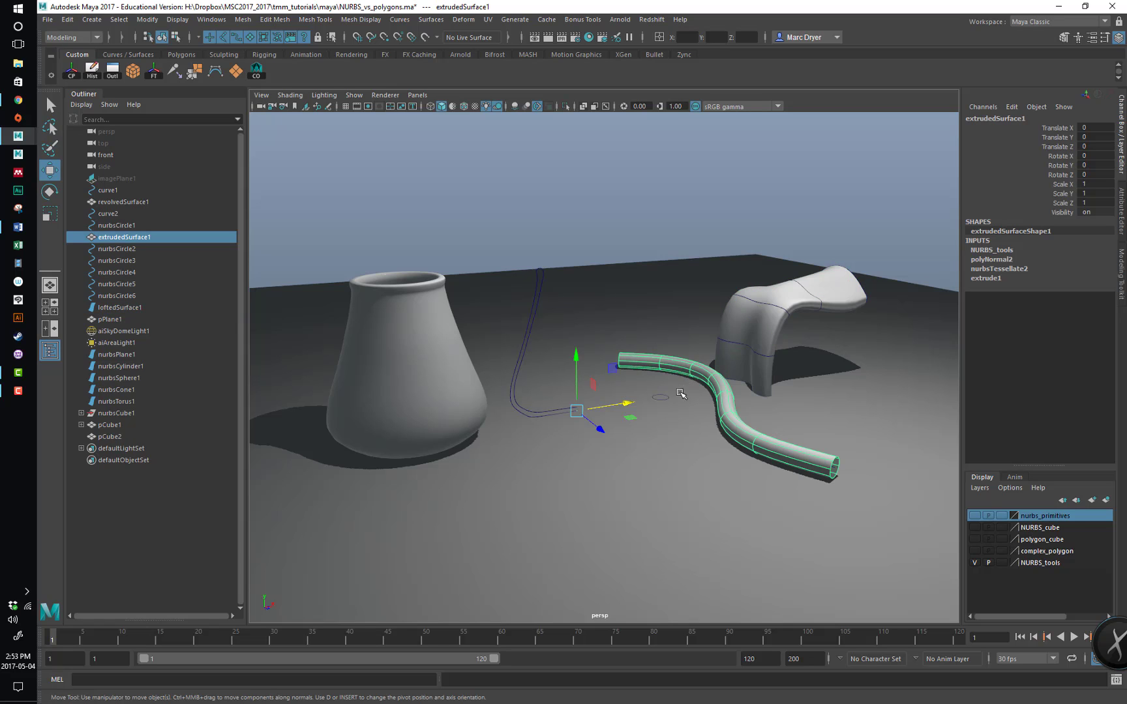
mouse_move(636, 386)
left_mouse_down("alt")
mouse_move(607, 392)
mouse_move(645, 392)
left_mouse_up("alt")
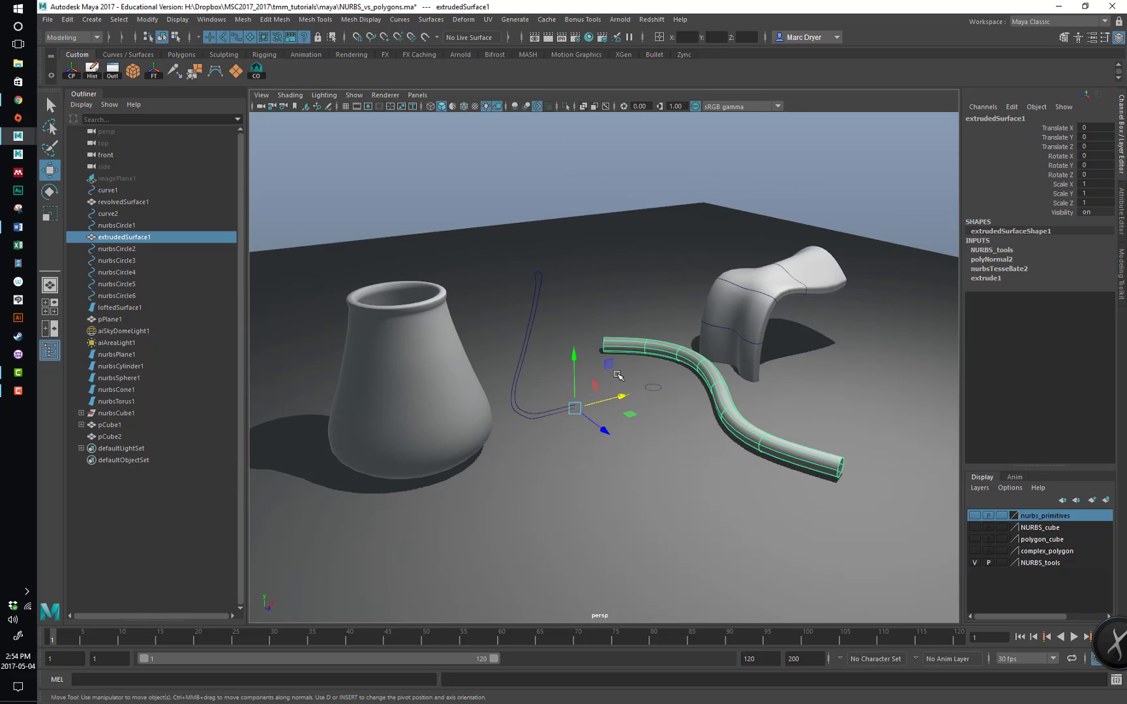
left_click(471, 390)
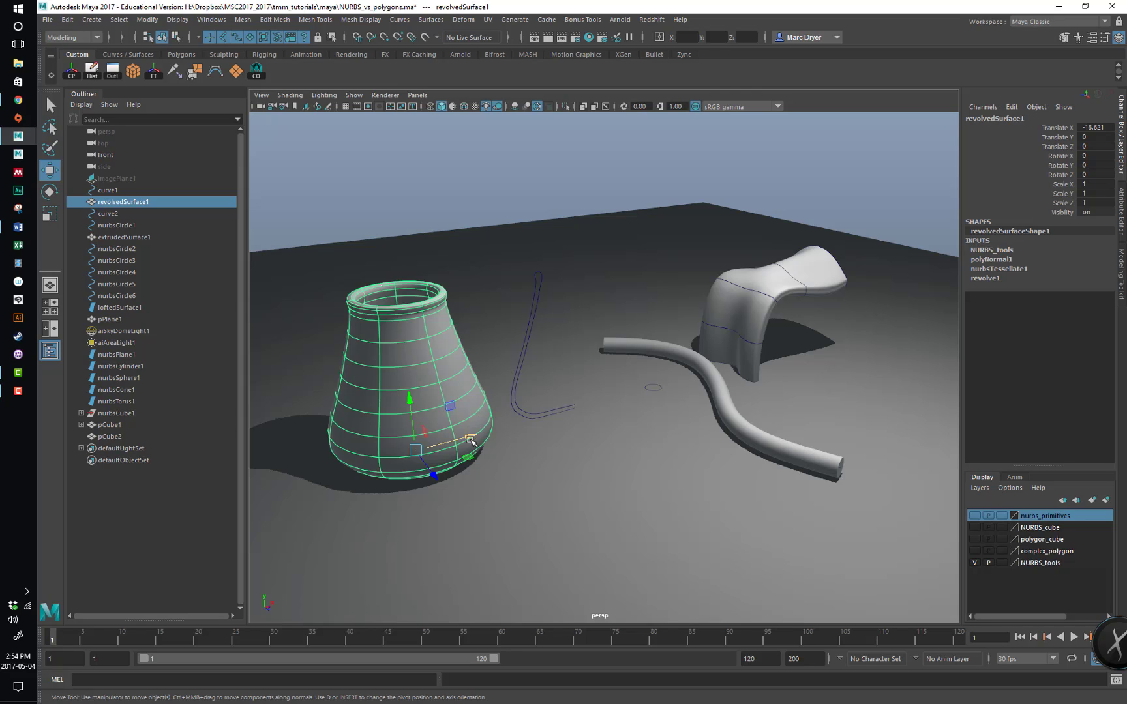
left_click_drag(470, 440, 479, 435)
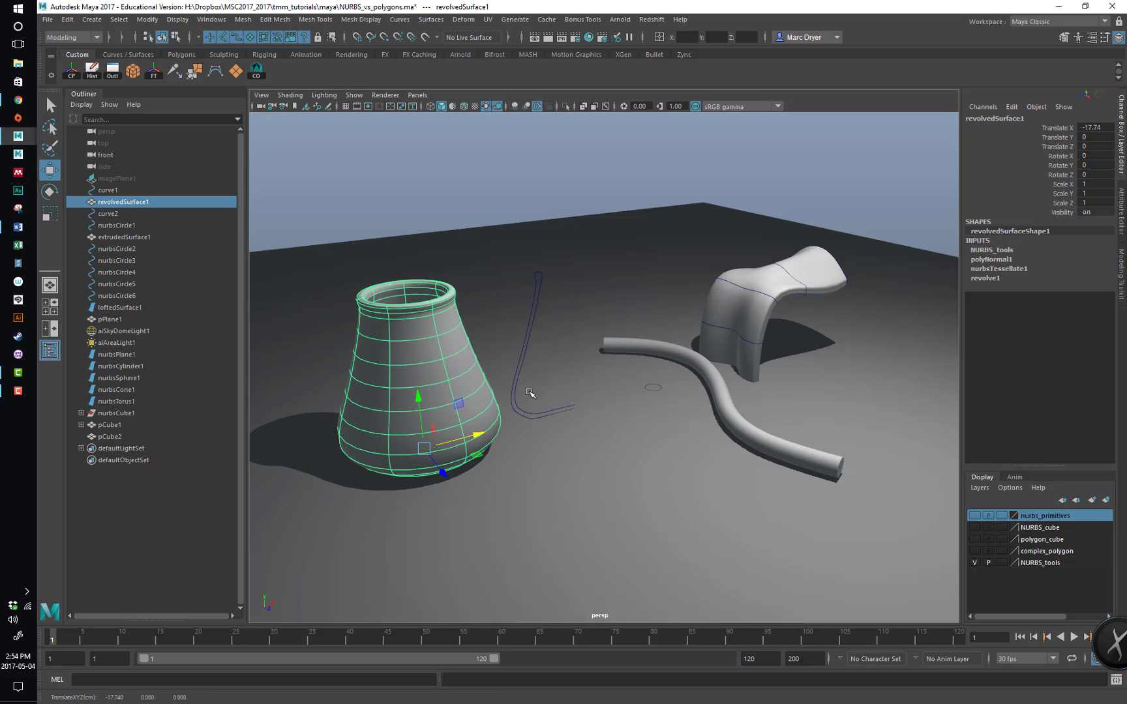
Add a poly cube raised to Translate Y 13.24, scaled to 11.13, in smooth preview
left_click(132, 70)
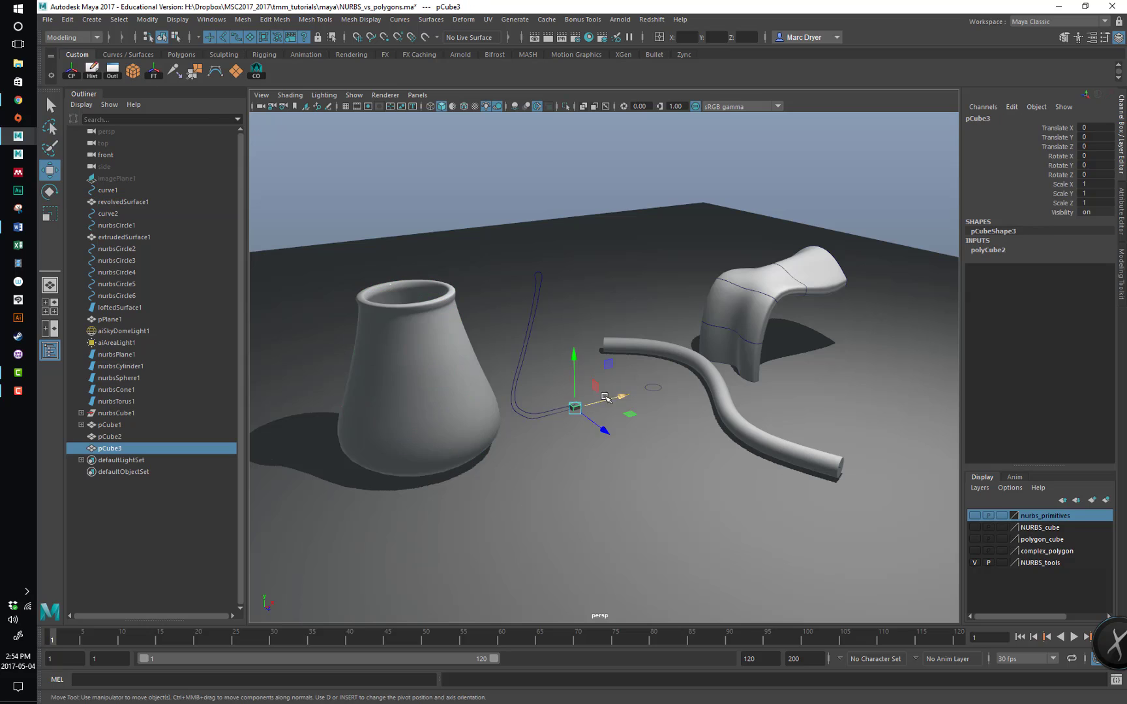
left_click_drag(575, 395, 612, 283)
key("r")
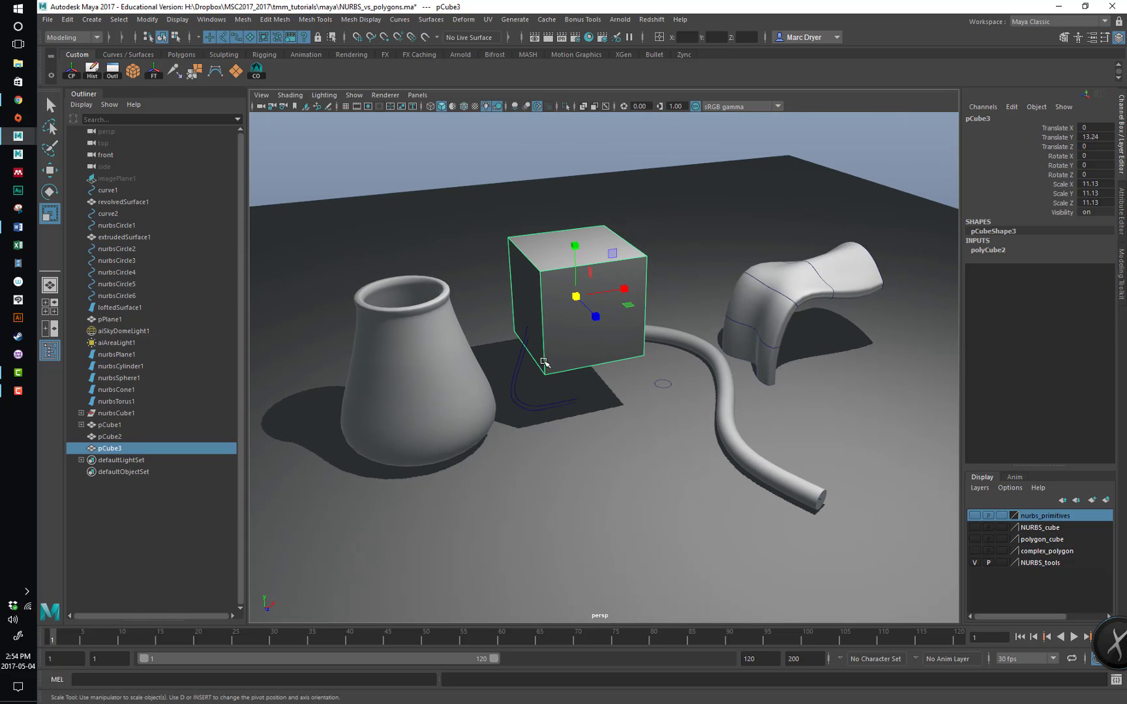
left_click_drag(540, 267, 540, 261, "alt")
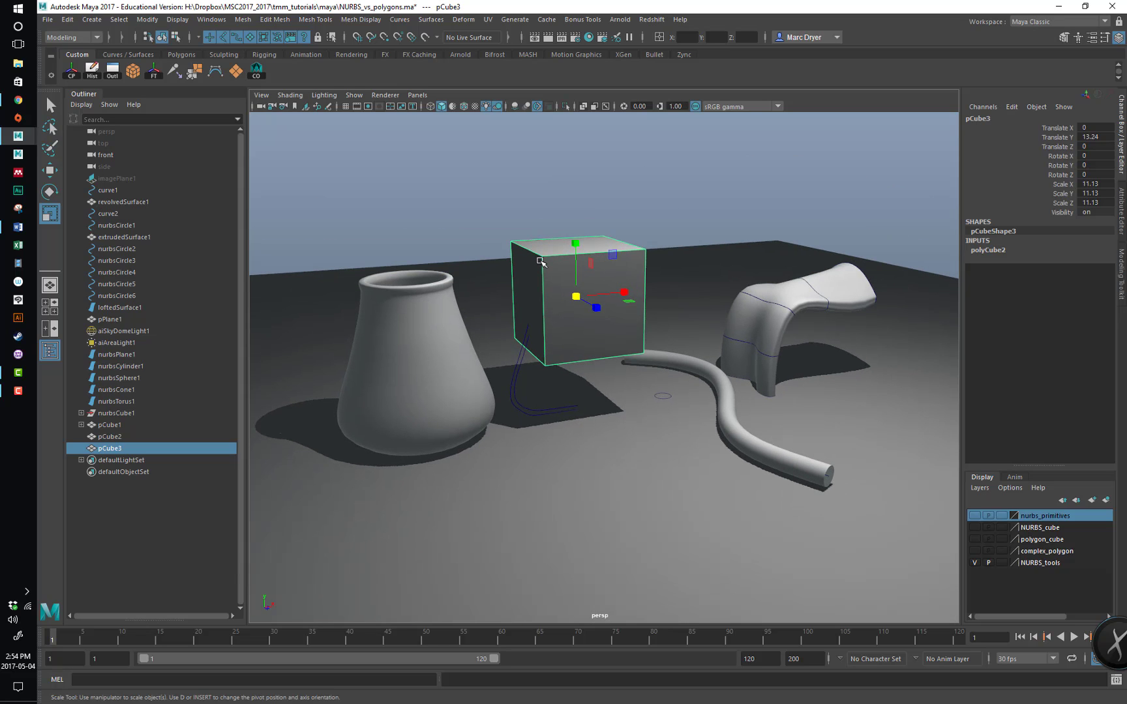
key("3")
left_click_drag(561, 270, 590, 292, "alt")
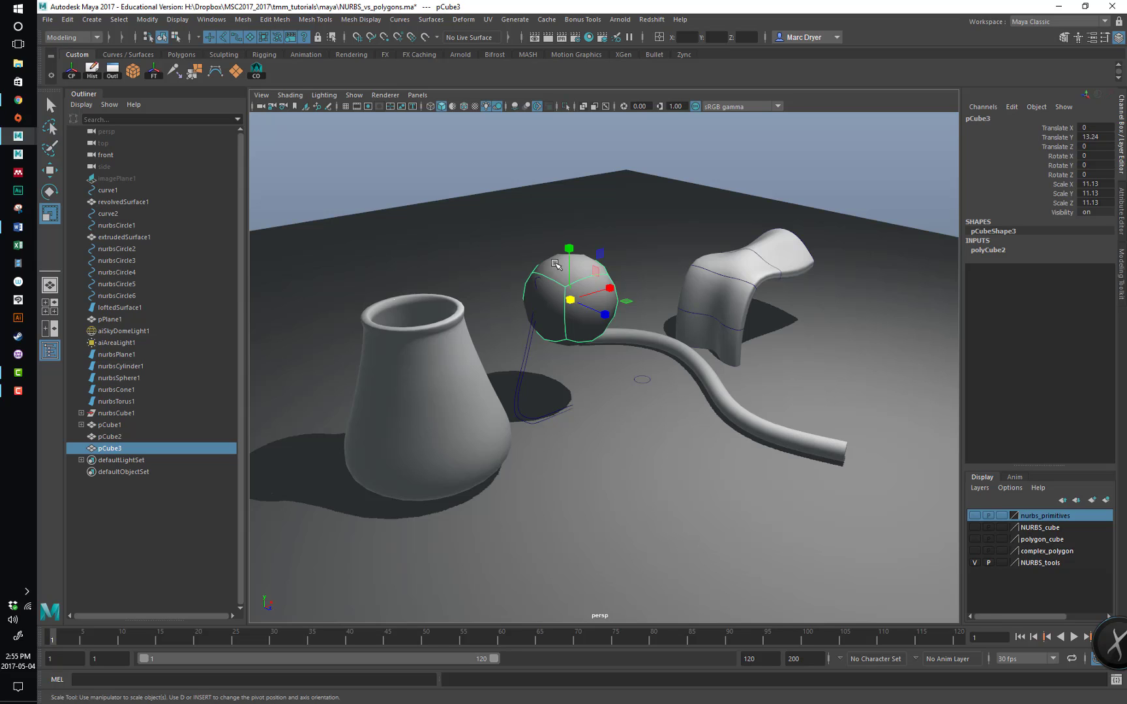
Delete the cube and select the profile curve curve1
key("Delete")
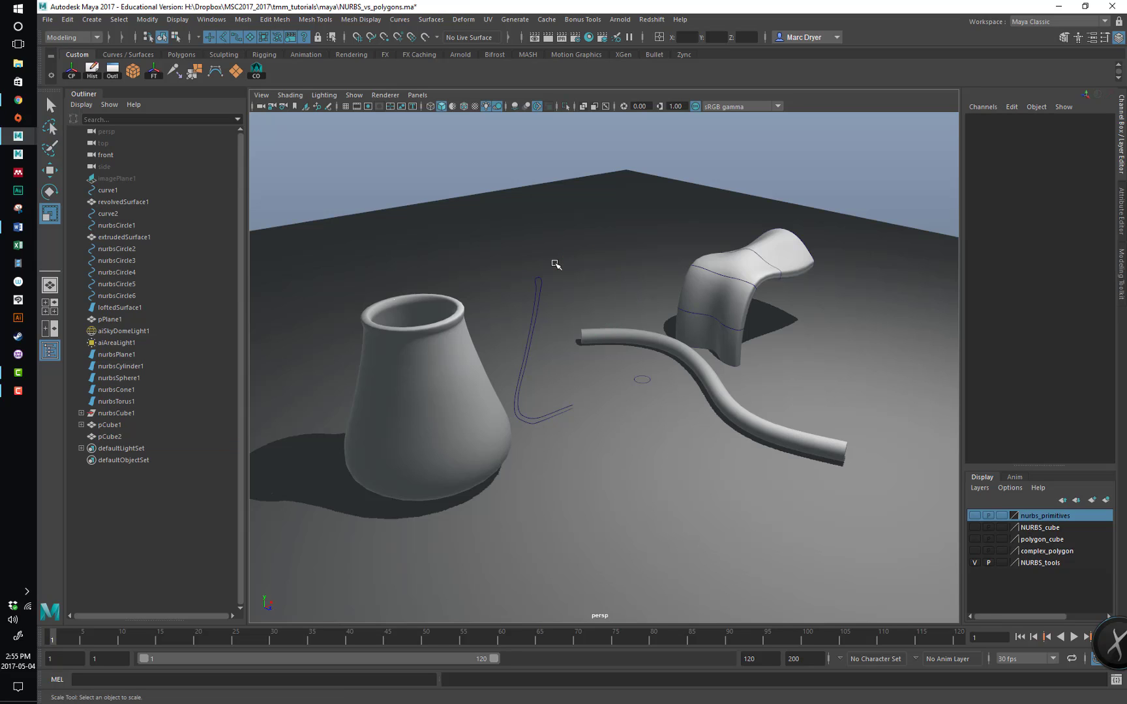
left_click_drag(552, 261, 534, 255, "alt")
left_click_drag(525, 250, 626, 280)
left_click(476, 358)
left_click(776, 321)
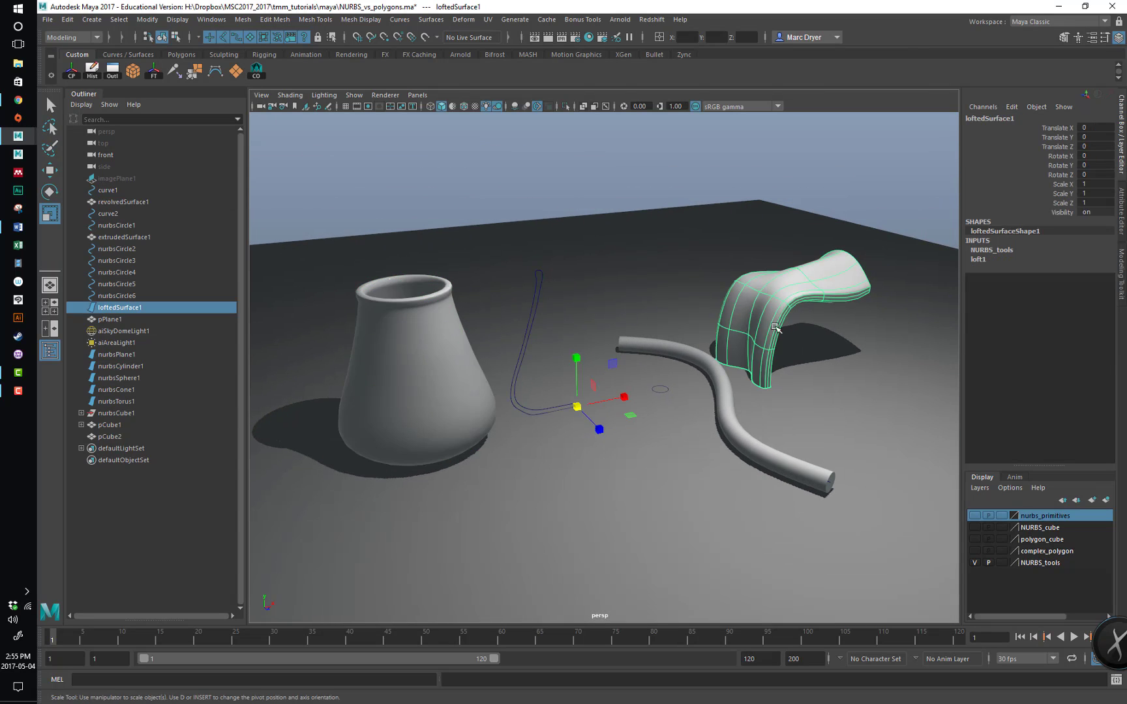
left_click(724, 384)
left_click(537, 283)
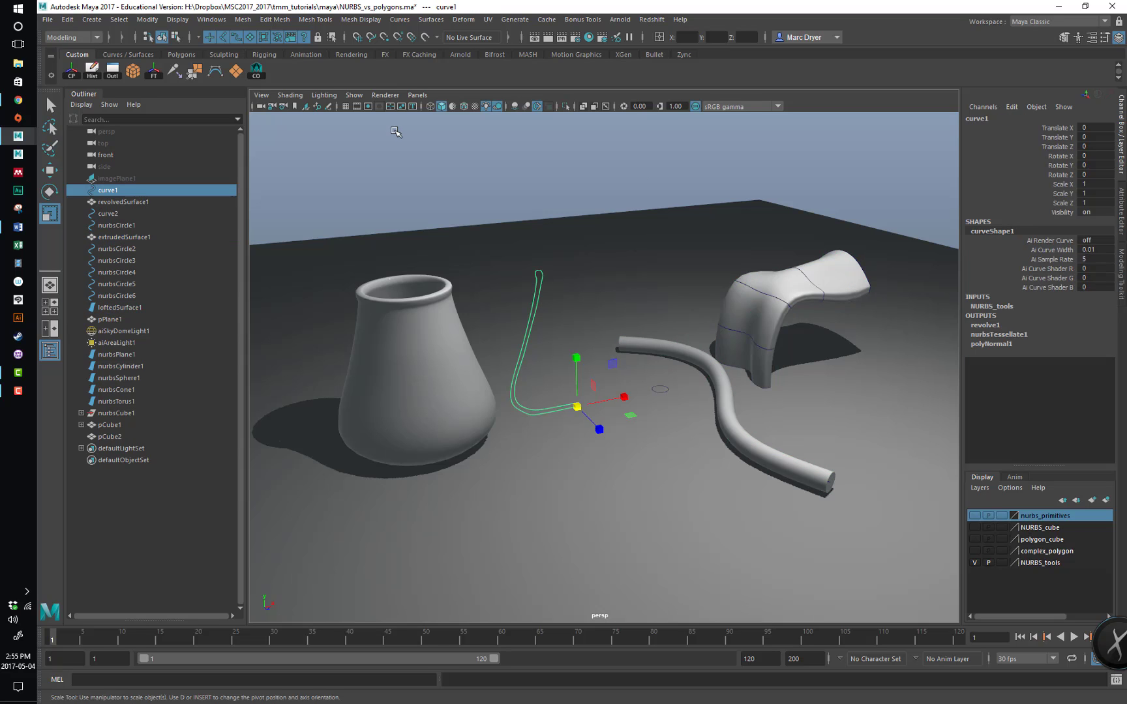
Revolve curve1 into a new surface, show it smoothed and reverse its normals
left_click(430, 19)
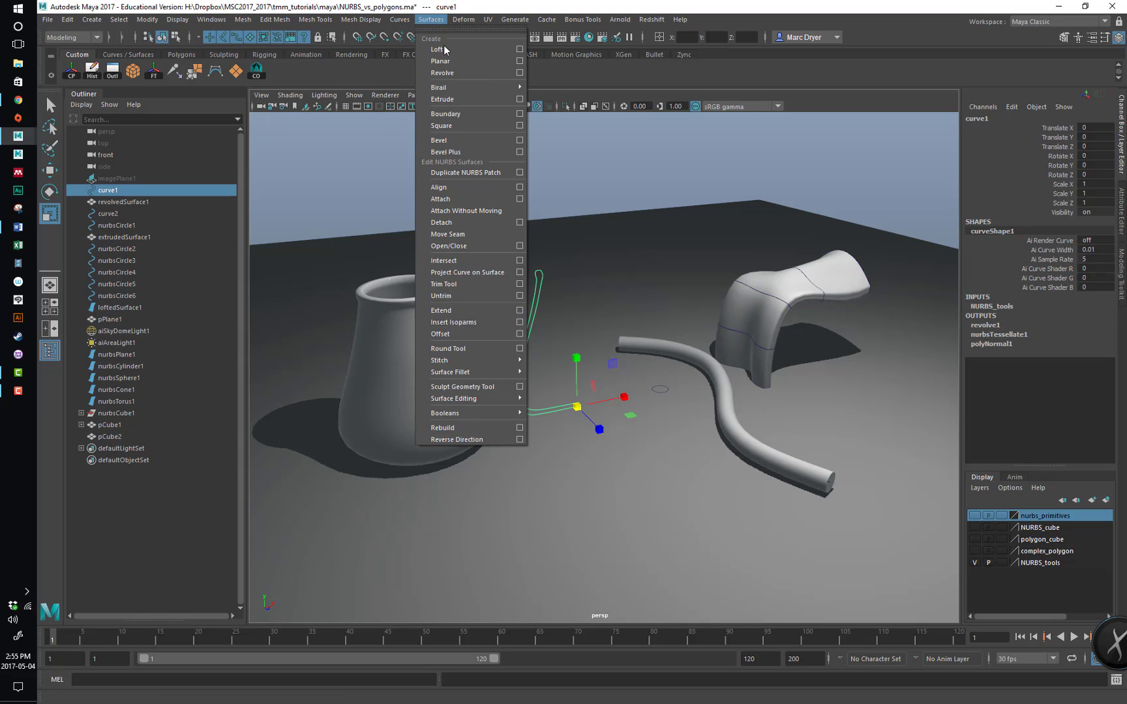
left_click(489, 75)
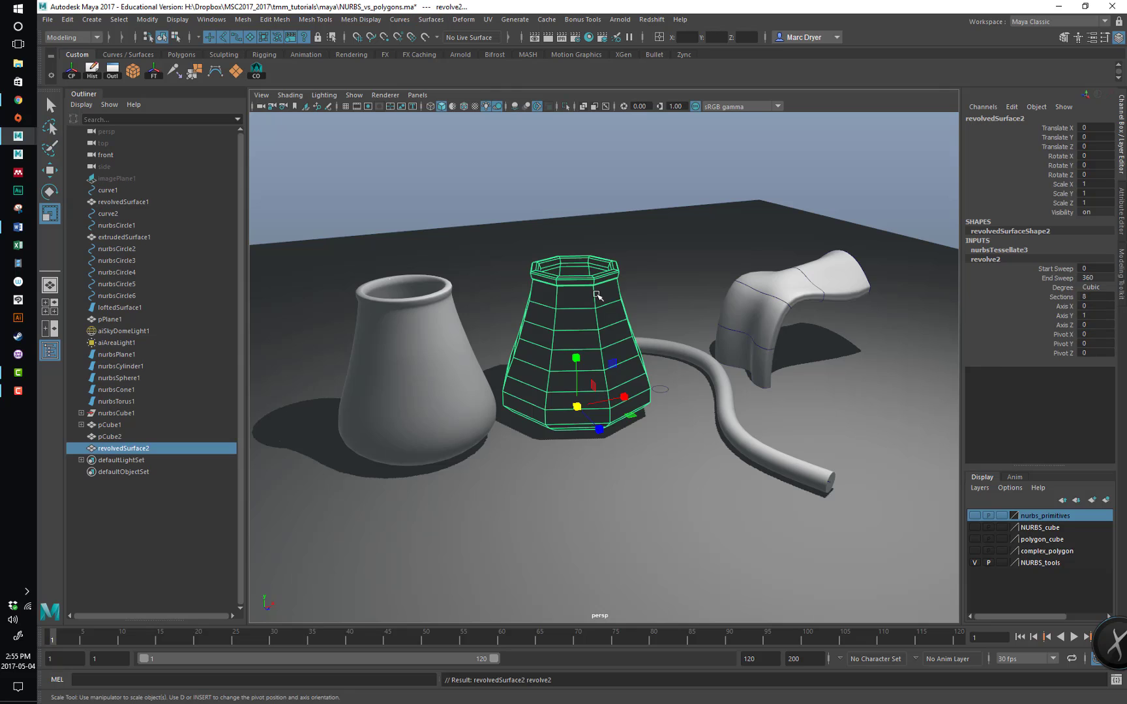
left_click_drag(585, 269, 608, 333, "alt")
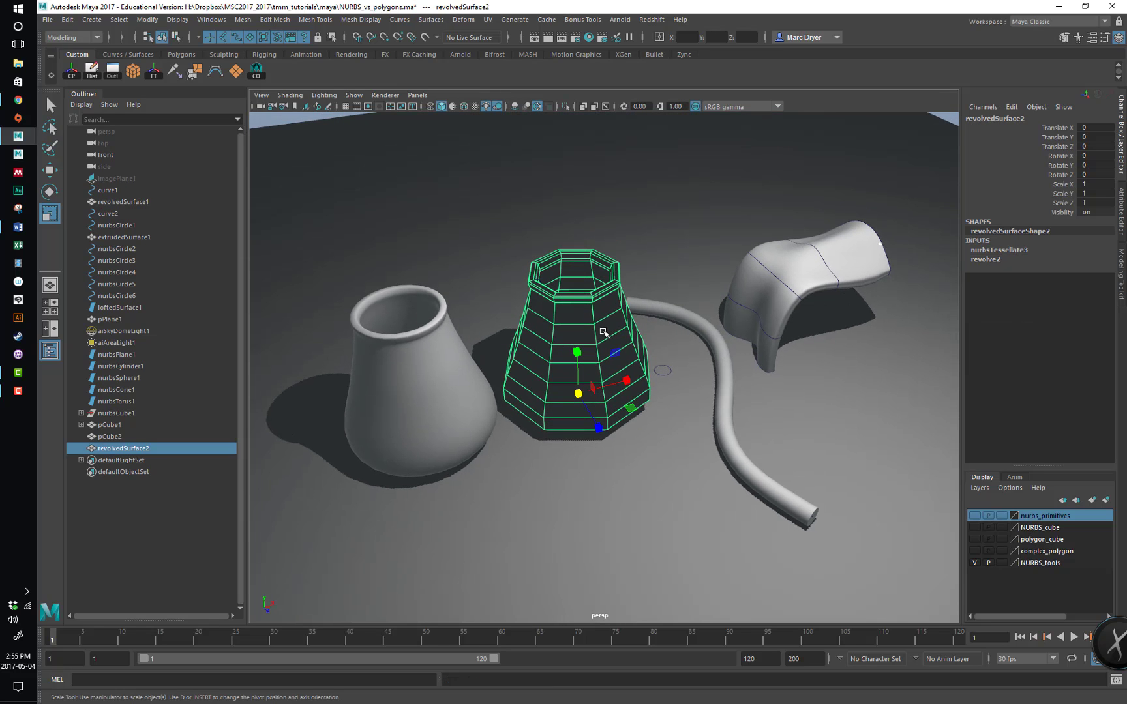
key("3")
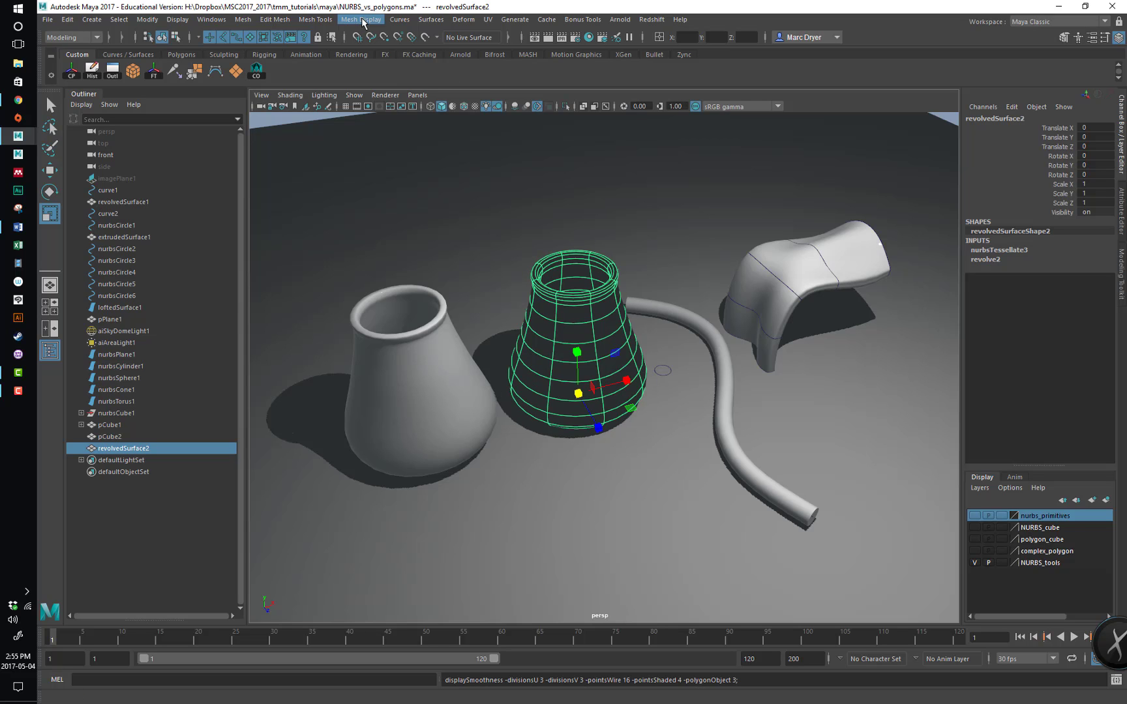
left_click(362, 20)
left_click(390, 73)
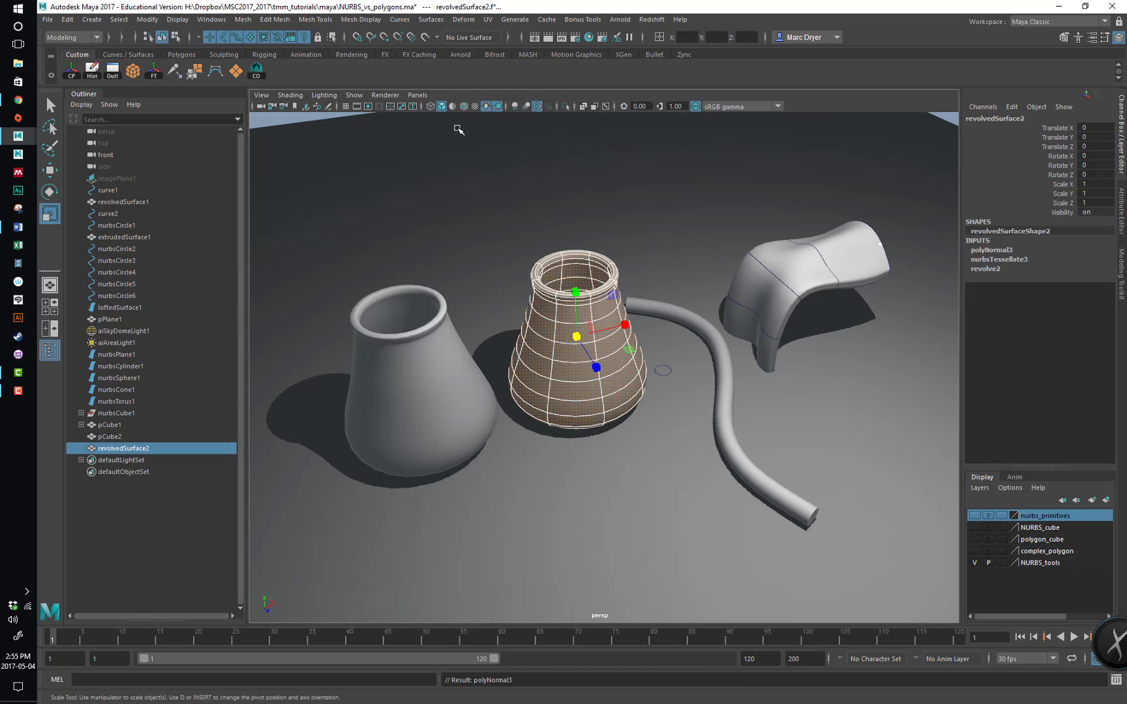
Compare the two vases, then delete the new revolvedSurface2
left_click_drag(457, 196, 613, 305, "alt")
left_click(614, 304)
left_click(614, 305)
left_click(436, 317)
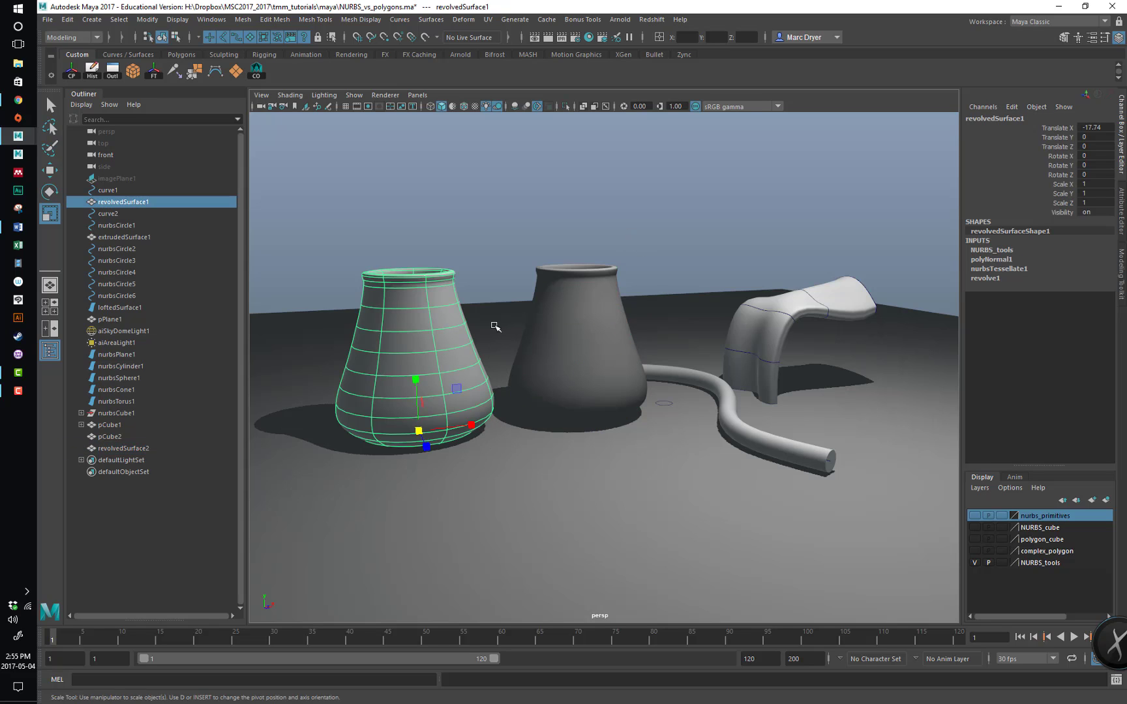
left_click(611, 308)
left_click_drag(611, 310, 607, 332, "alt")
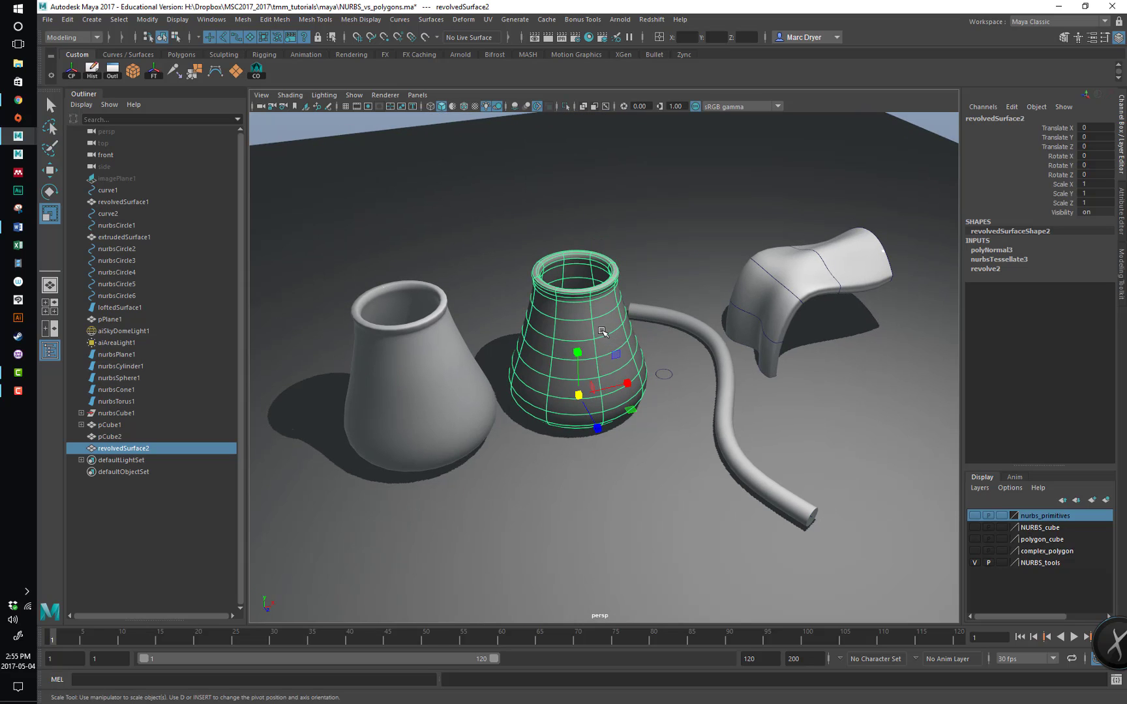
key("Delete")
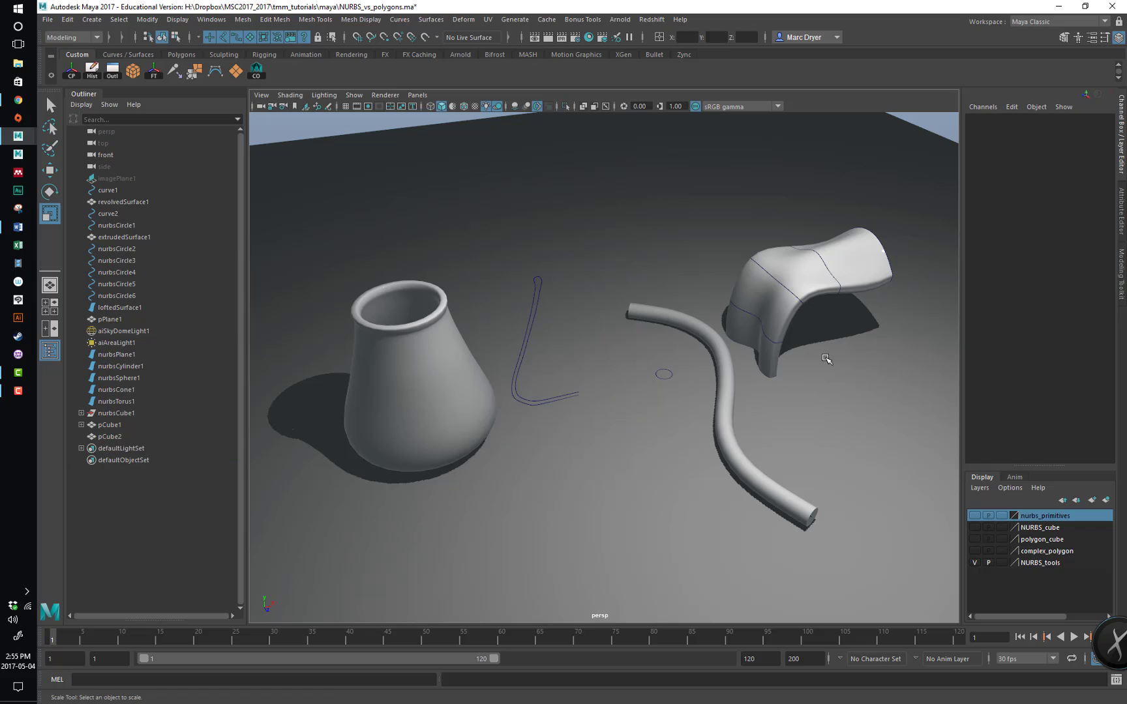
Swap NURBS_tools for nurbs_primitives and put the polygon plane on new layer1 as reference
left_click(973, 563)
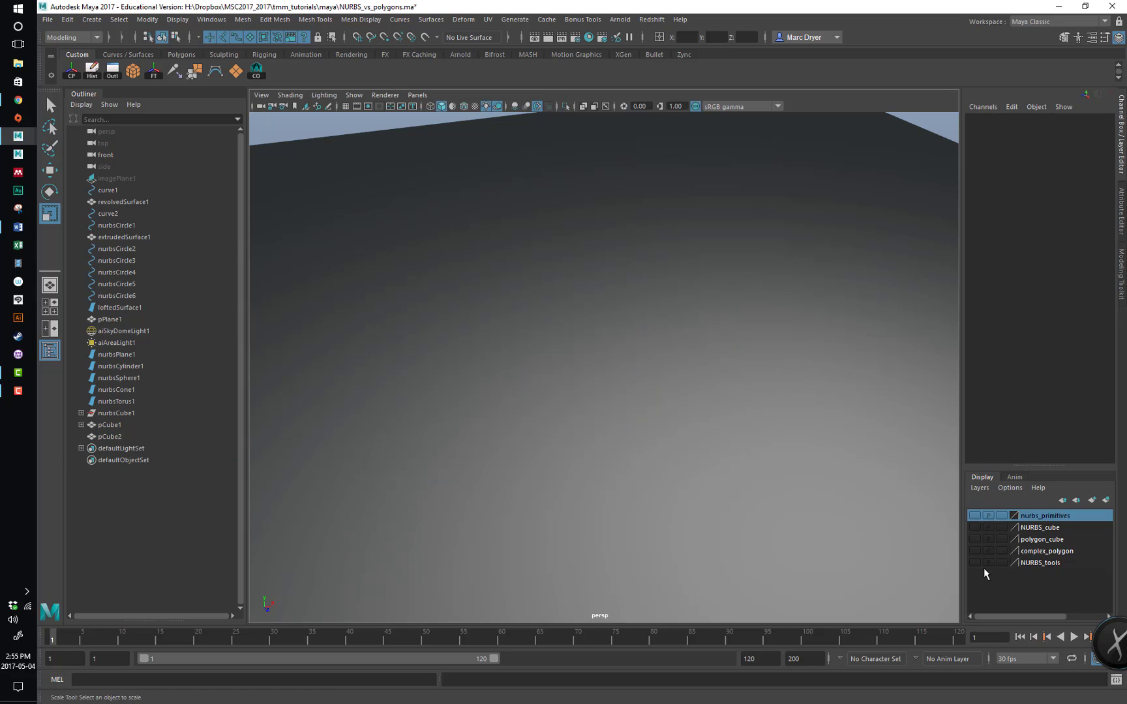
left_click(974, 516)
left_click_drag(851, 459, 587, 452, "alt")
left_click(469, 353)
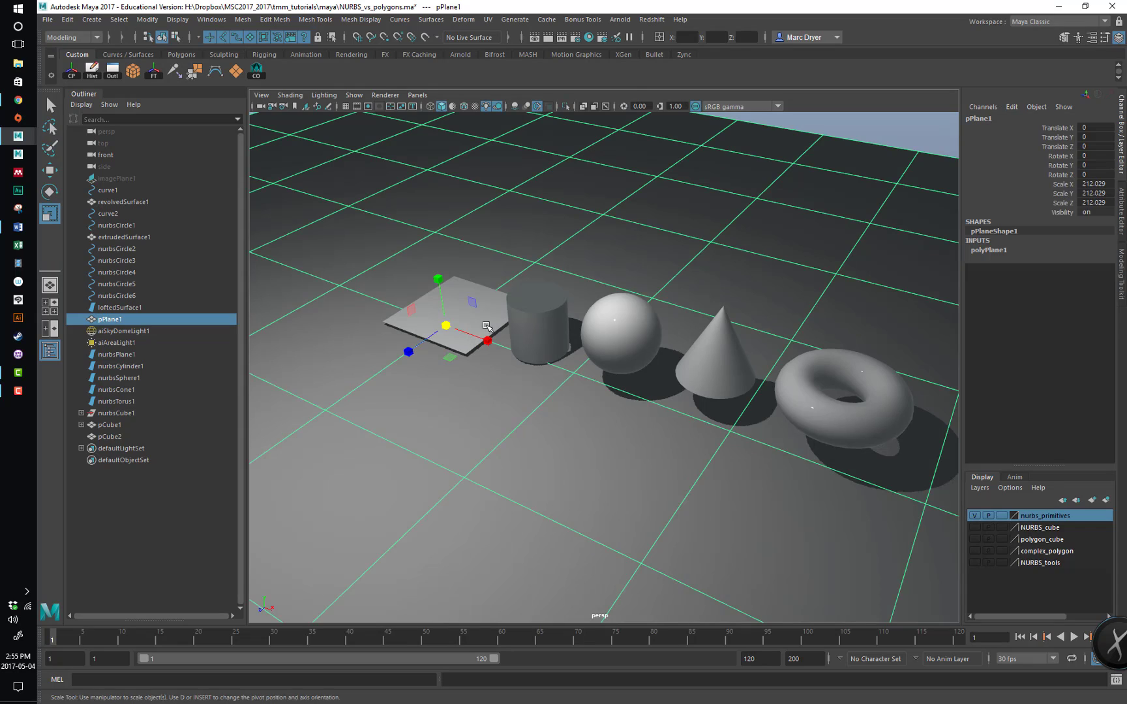
left_click_drag(487, 325, 498, 312, "alt")
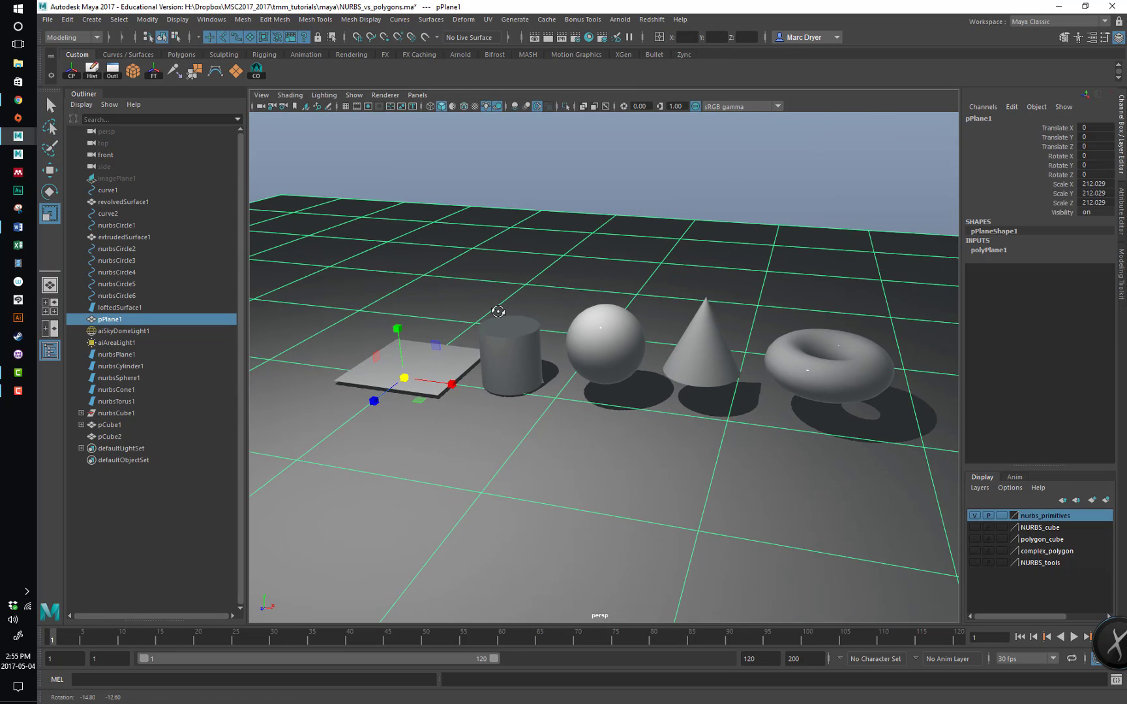
left_click(1106, 500)
left_click(1002, 516)
left_click(1002, 515)
Select the NURBS plane, cylinder and sphere in turn while orbiting the view
left_click(611, 437)
left_click(429, 370)
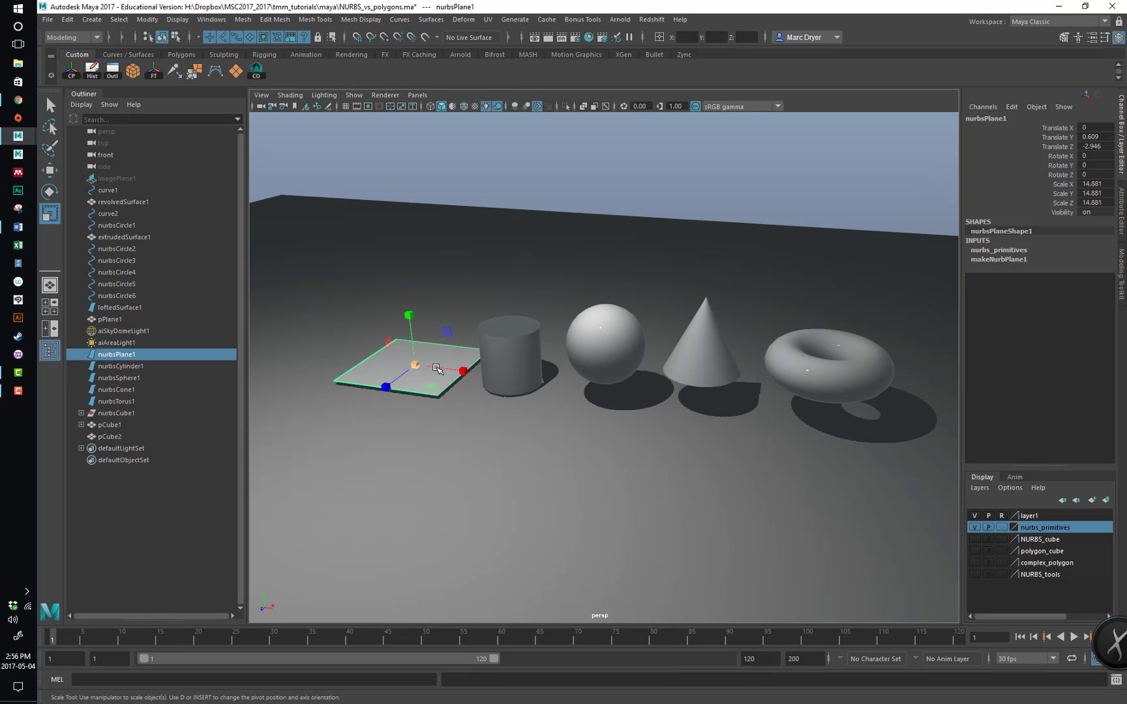
left_click_drag(430, 372, 591, 375, "alt")
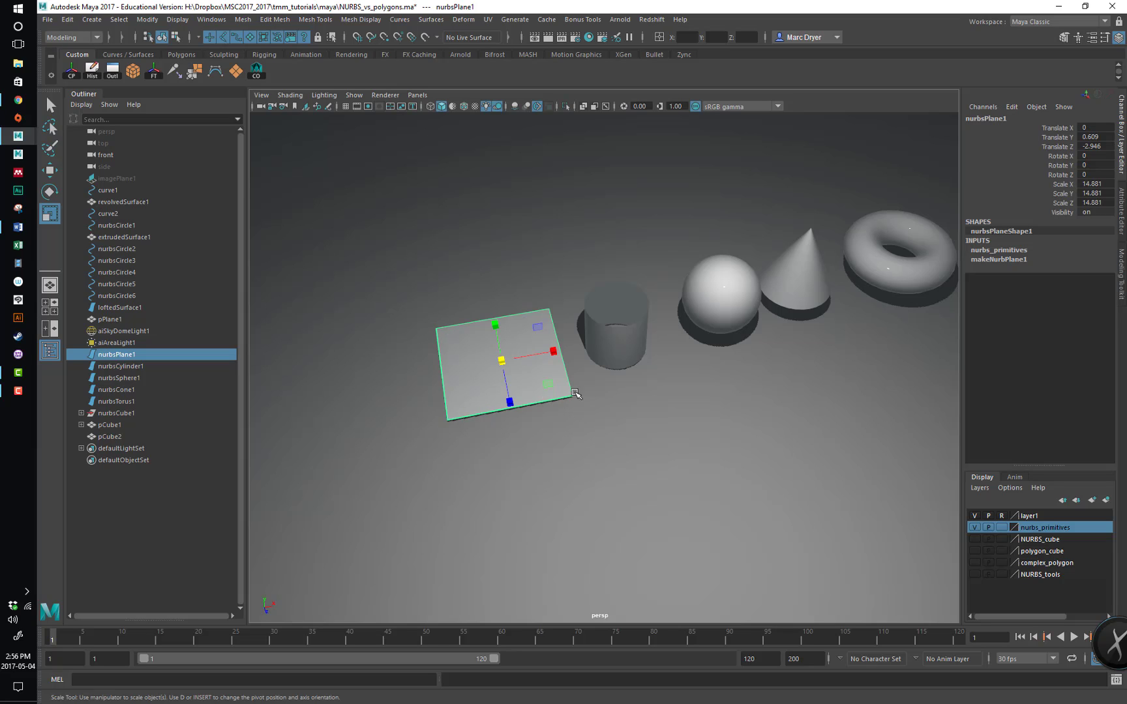
left_click_drag(592, 394, 652, 352, "alt")
left_click(655, 346)
right_click_drag(655, 346, 613, 305, "alt")
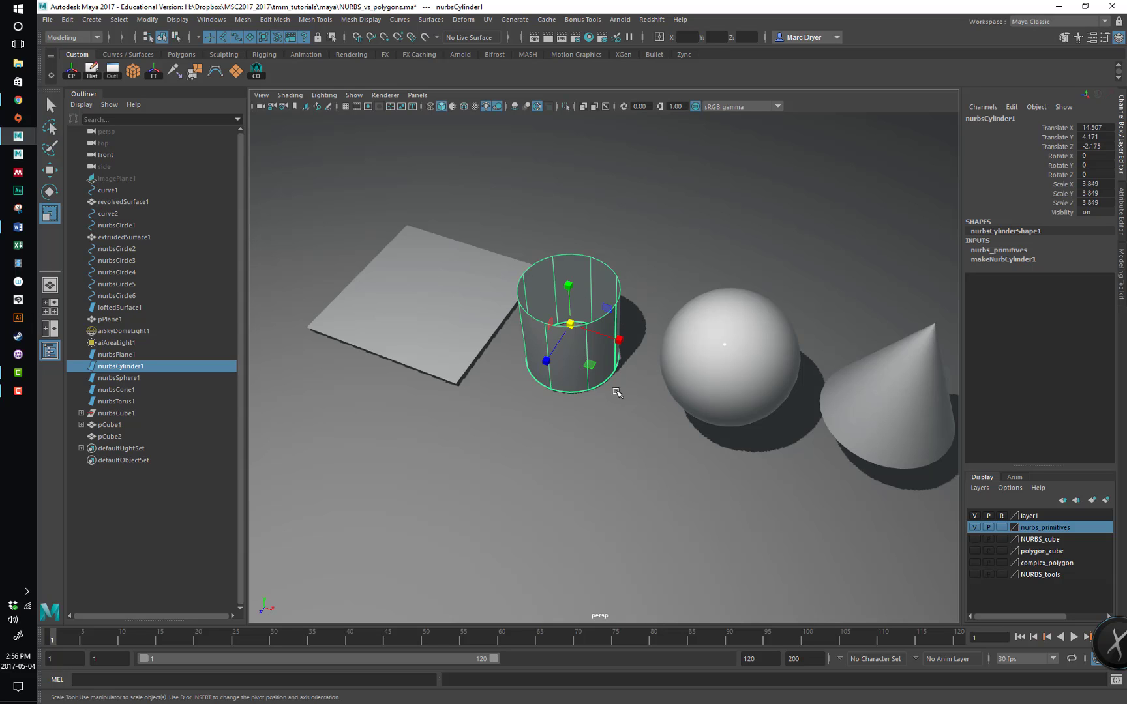
left_click_drag(618, 324, 579, 320, "alt")
left_click(682, 329)
mouse_move(713, 359)
left_mouse_down("alt")
mouse_move(873, 344)
mouse_move(691, 362)
left_mouse_up("alt")
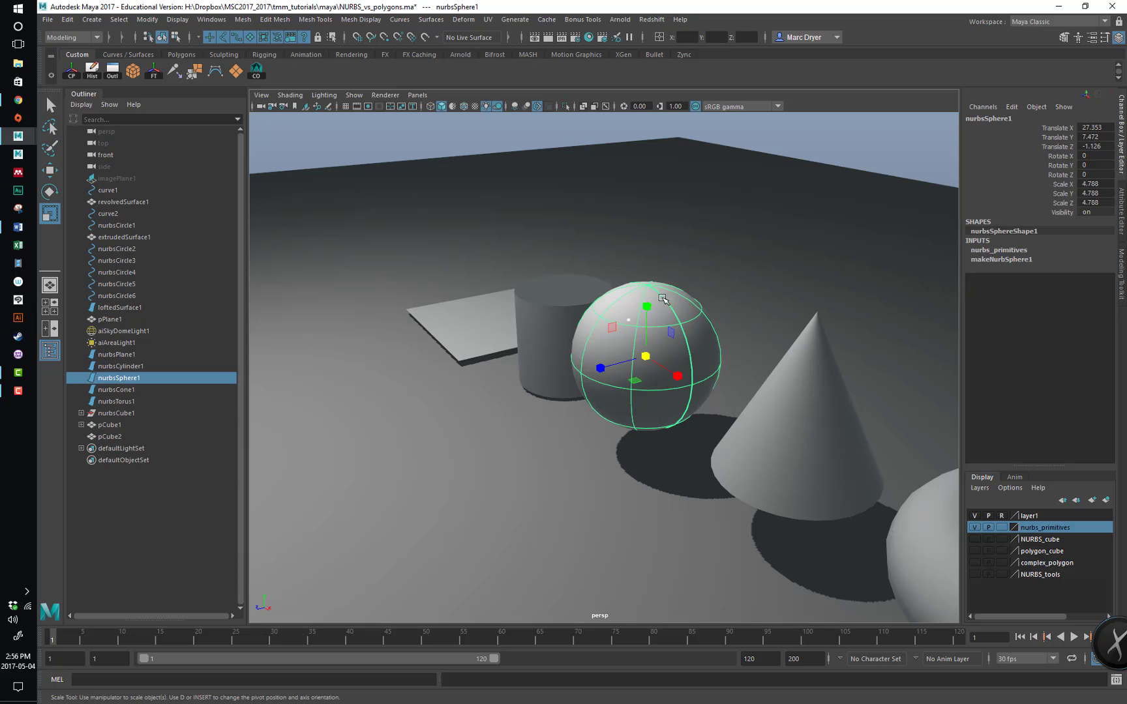
Select the NURBS cone and torus, viewing each from several angles
key("q")
left_click_drag(673, 307, 659, 331, "alt")
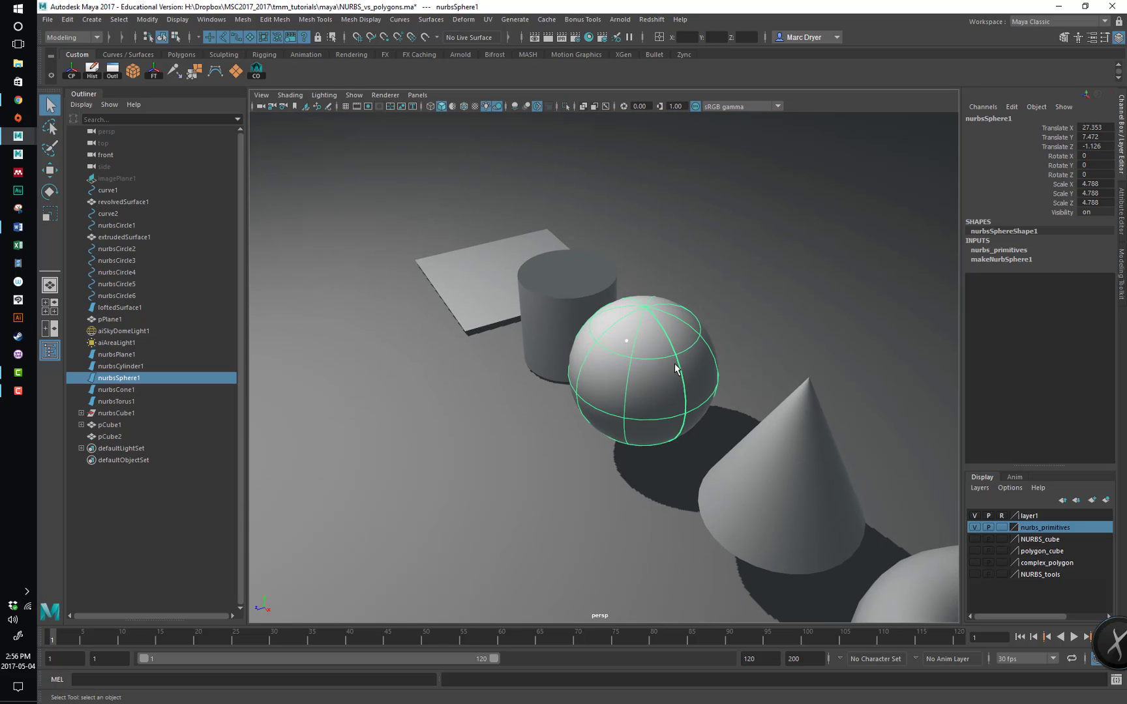
left_click_drag(702, 410, 727, 402, "alt")
left_click(910, 400)
left_click_drag(910, 399, 848, 424, "alt")
left_click_drag(863, 493, 851, 497, "alt")
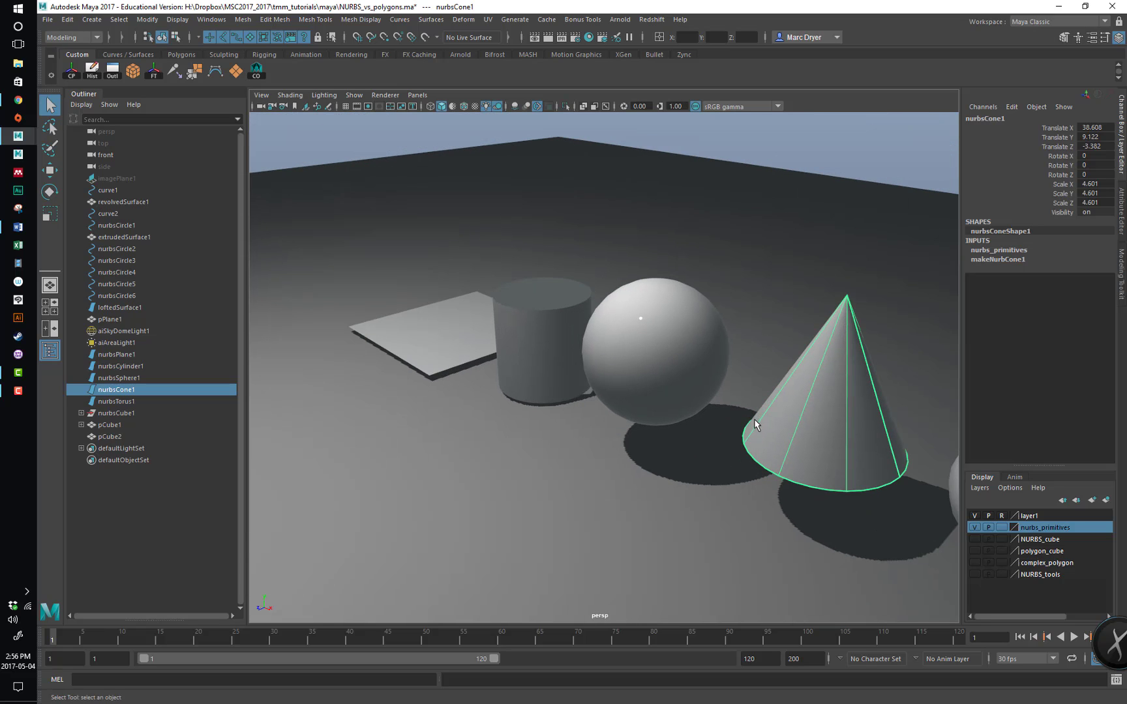
left_click_drag(778, 467, 408, 263, "alt")
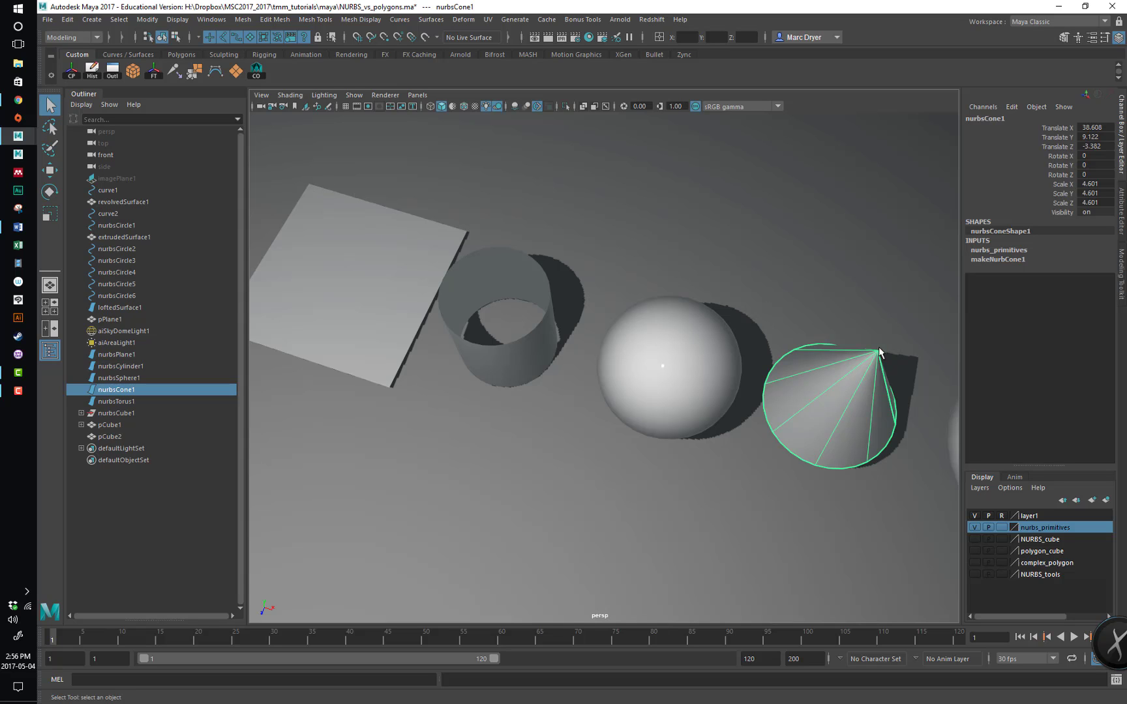
middle_click_drag(910, 359, 677, 282, "alt")
scroll(676, 282, "down", 3)
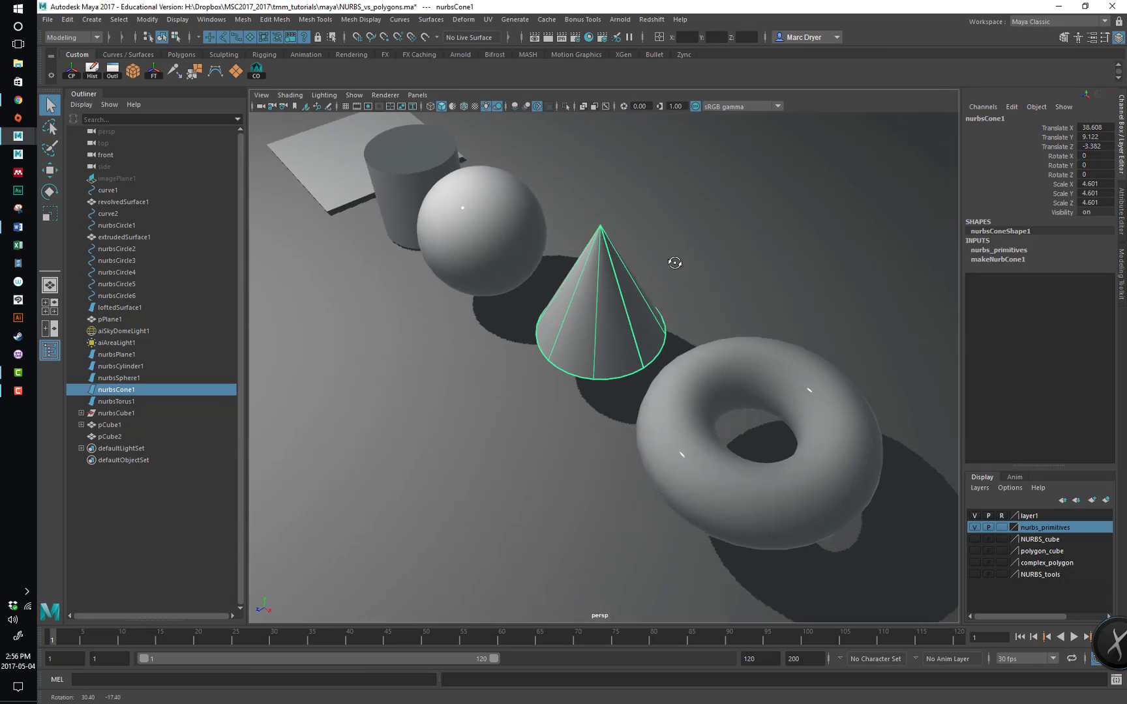
left_click(755, 355)
left_click_drag(780, 349, 886, 352, "alt")
left_click_drag(808, 246, 634, 219, "alt")
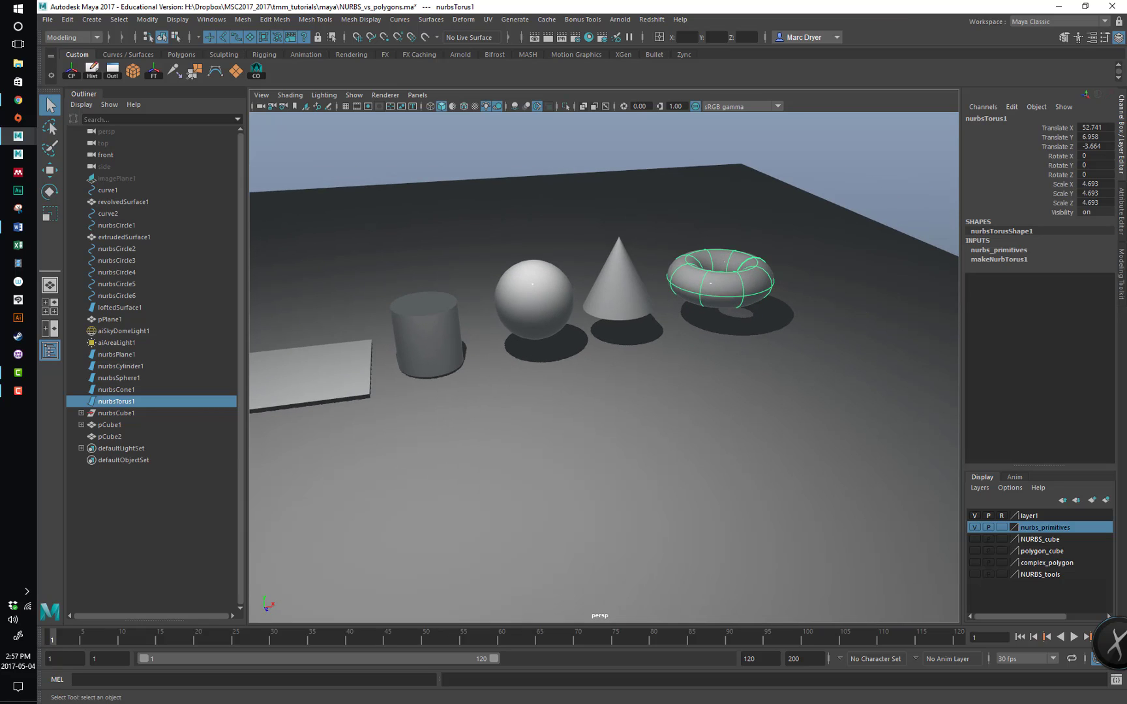
Select the cone, sphere, cylinder, plane and torus again from a high view
left_click_drag(603, 382, 596, 387, "alt")
left_click(623, 297)
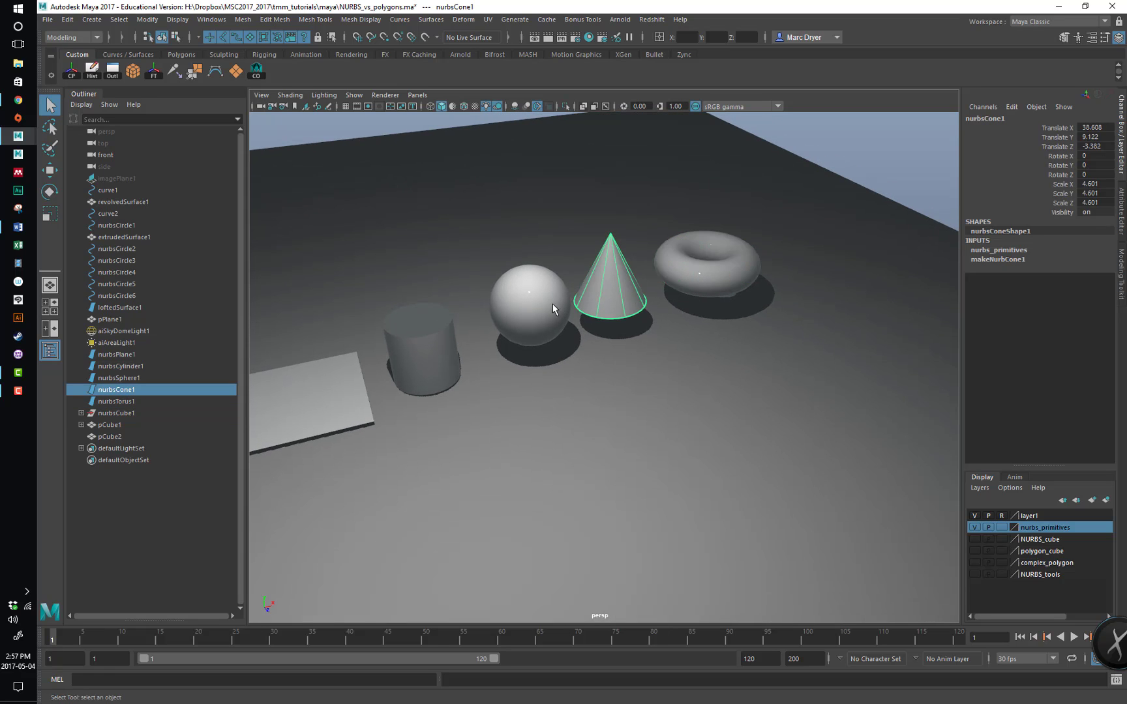
left_click(549, 304)
left_click(437, 353)
left_click(349, 406)
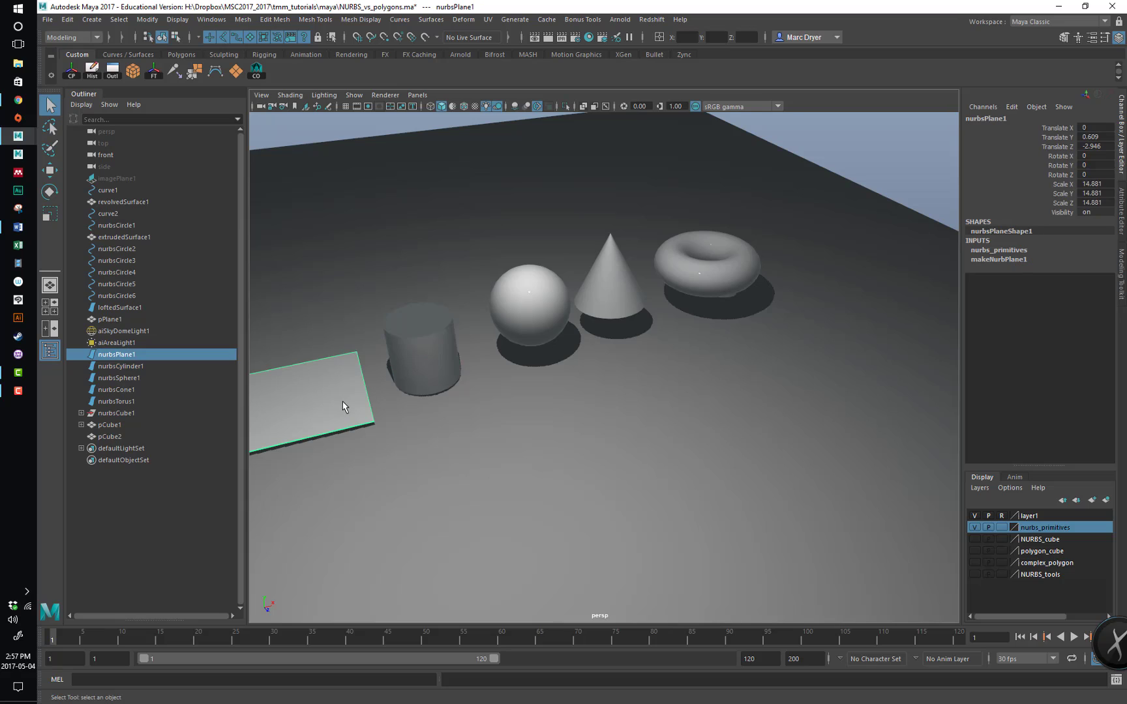
left_click(450, 368)
left_click(516, 325)
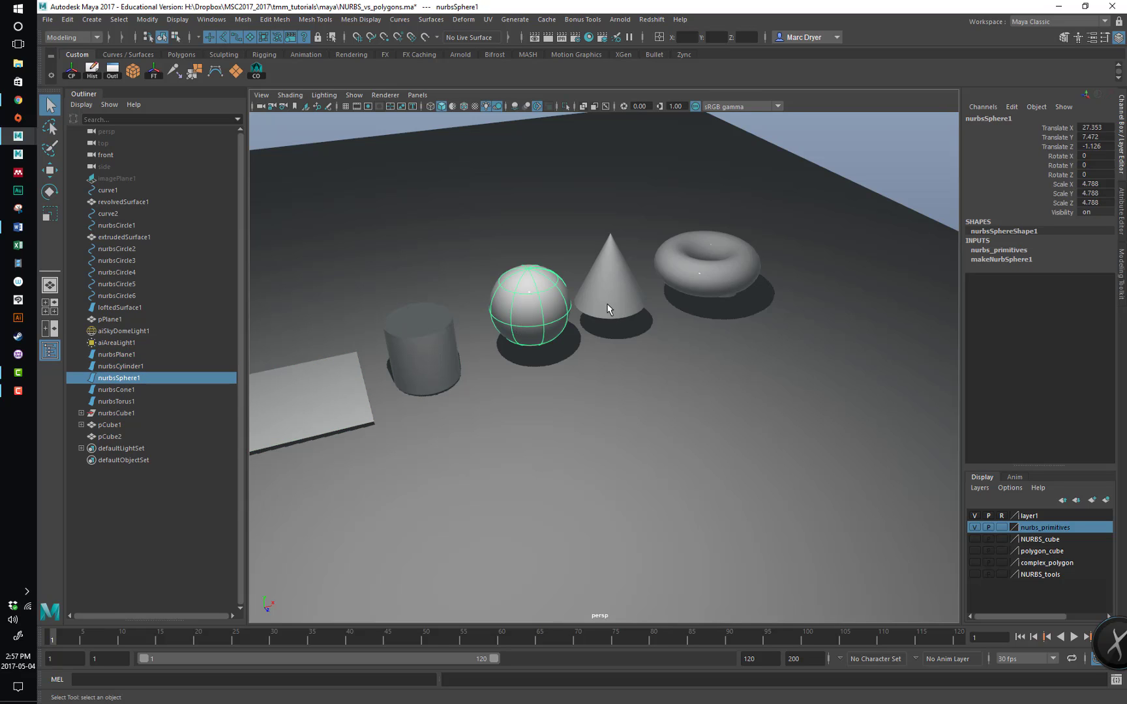
middle_click_drag(608, 287, 664, 288, "alt")
left_click_drag(726, 255, 536, 335, "alt")
left_click(697, 308)
right_click_drag(536, 335, 642, 327, "alt")
left_click_drag(641, 328, 634, 314, "alt")
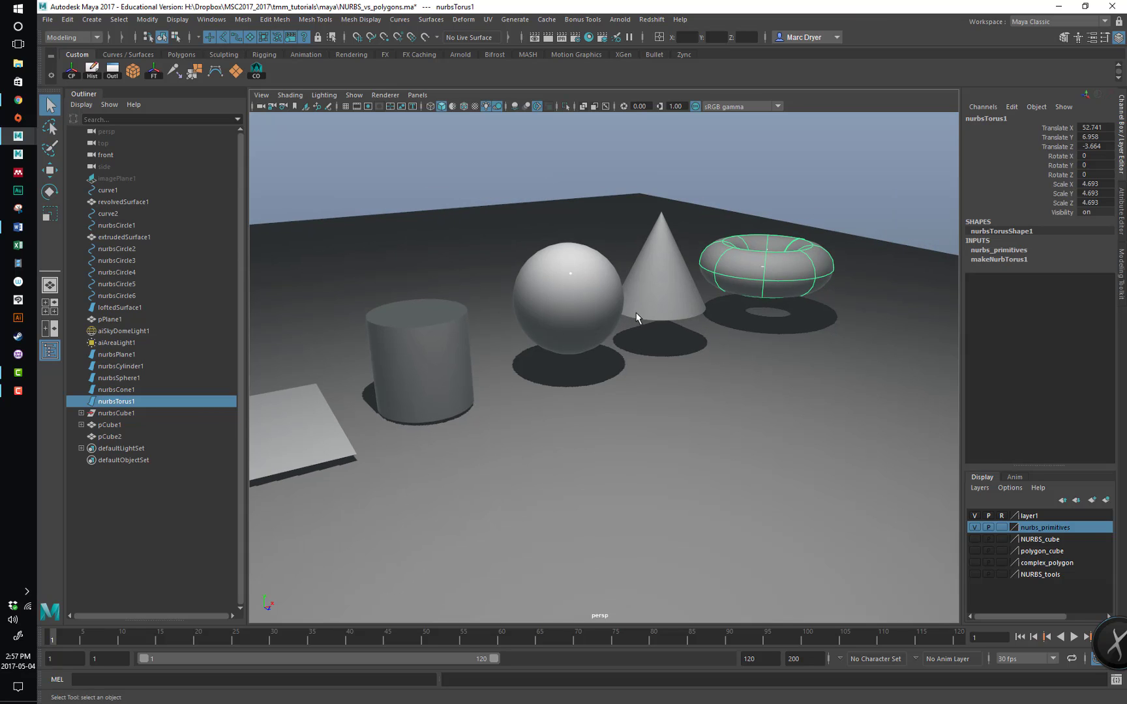
Make the complex_polygon layer visible and select its blocky polygon shape
left_click(974, 563)
left_click_drag(728, 305, 684, 312, "alt")
left_click(708, 323)
Compare the shape unsmoothed (1) and in smooth preview (3)
key("1")
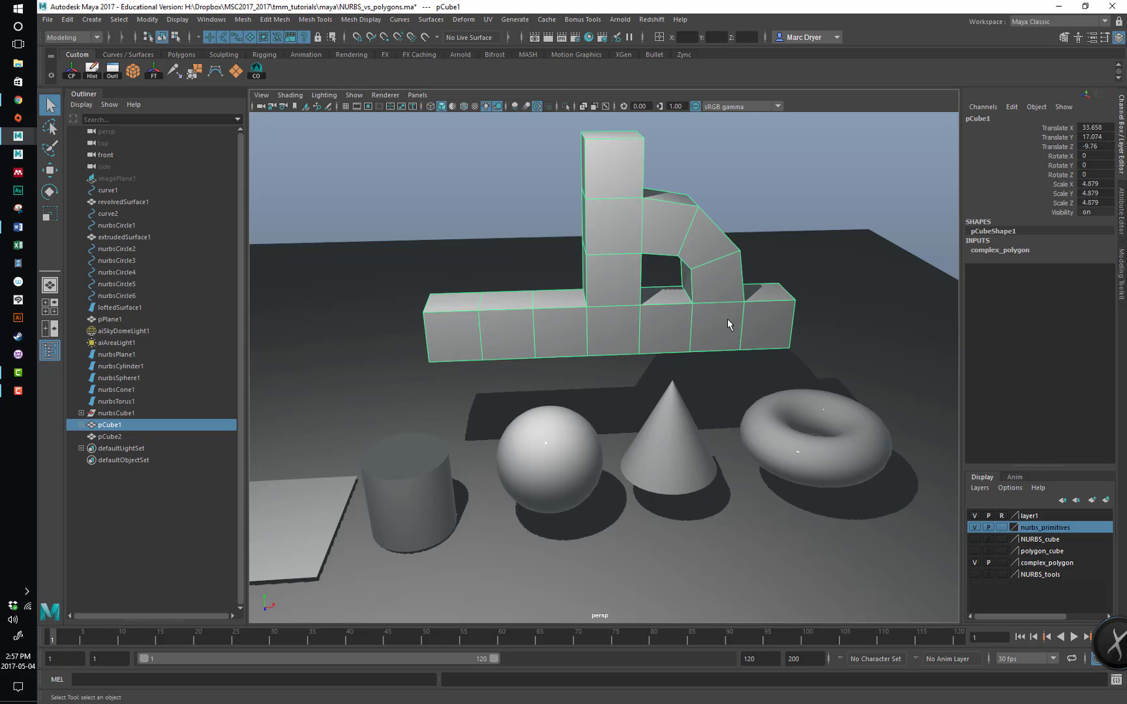
left_click_drag(704, 309, 751, 292, "alt")
key("3")
Bridge two faces of the shape using the Modeling Toolkit, then return to object mode
right_click(667, 209)
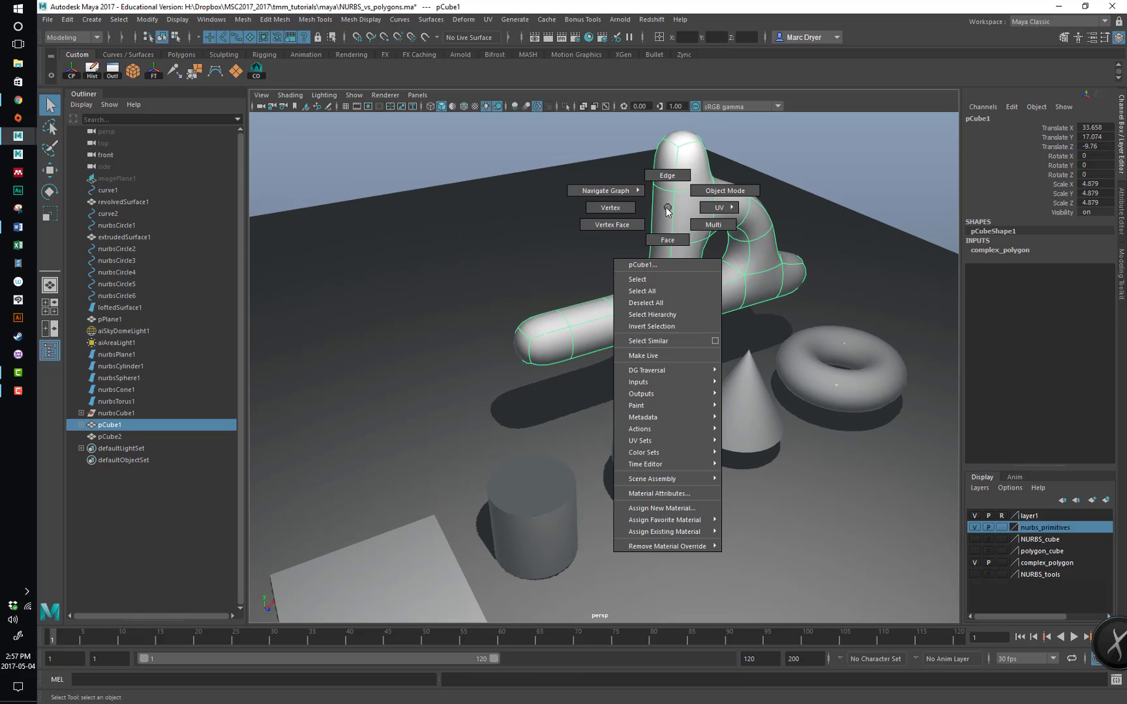
left_click(667, 240)
left_click(660, 218)
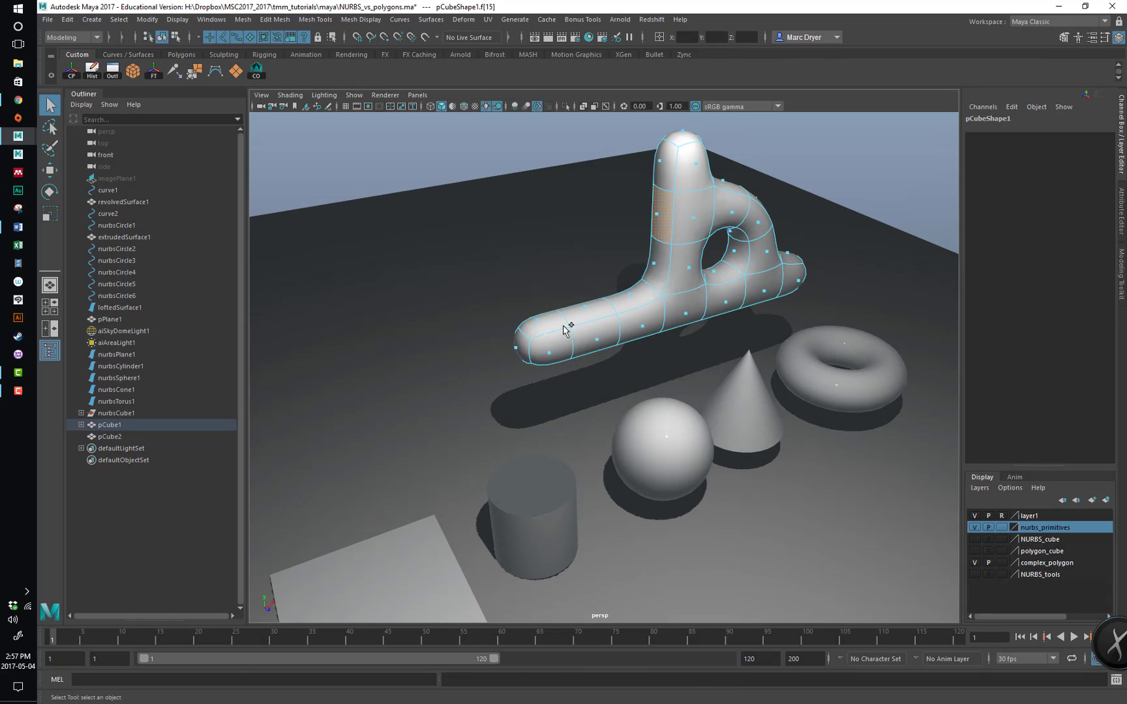
left_click(582, 312, "shift")
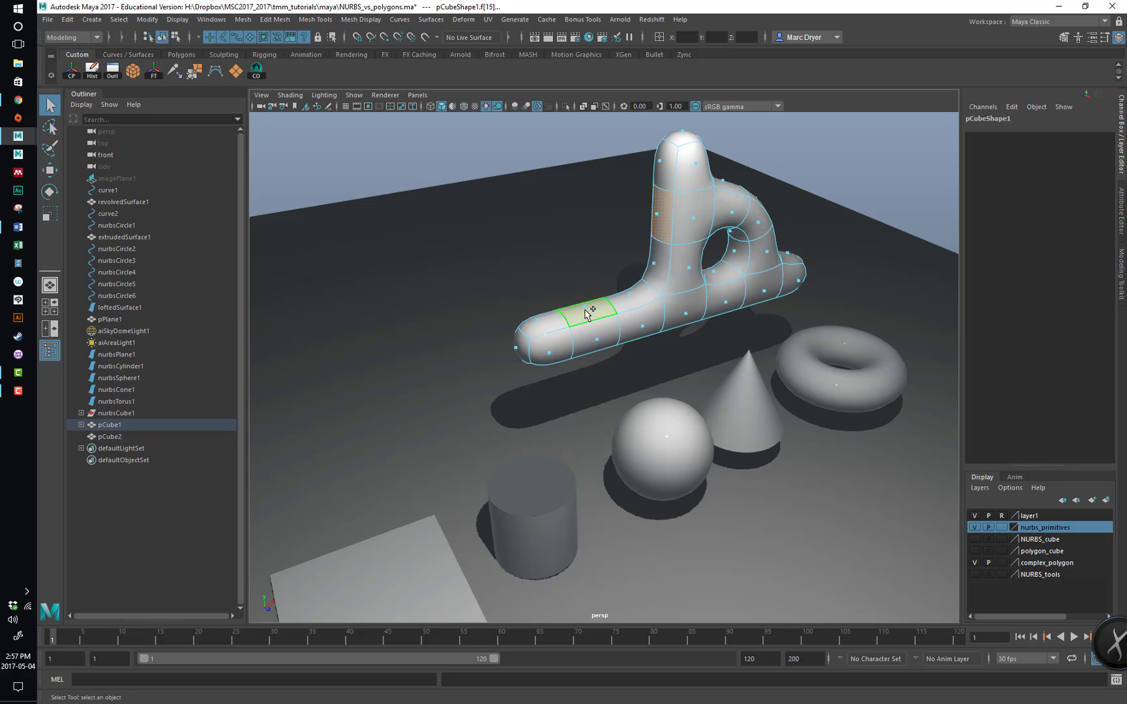
left_click(1119, 304)
left_click(1001, 405)
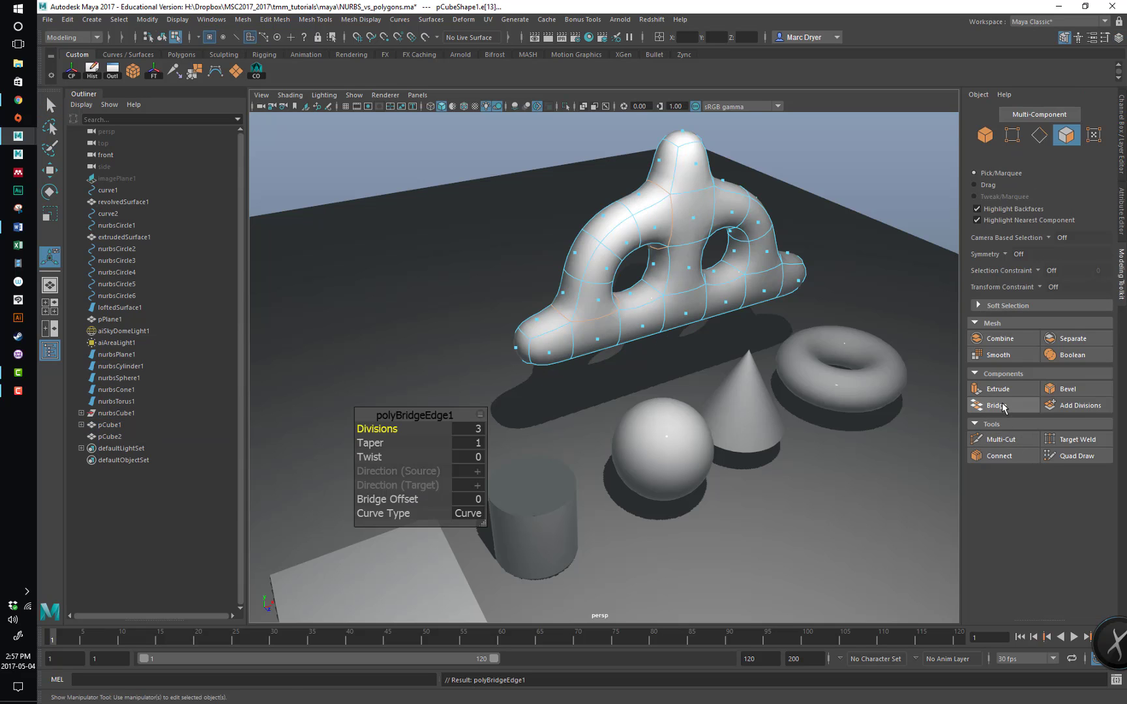
left_click_drag(781, 335, 617, 345, "alt")
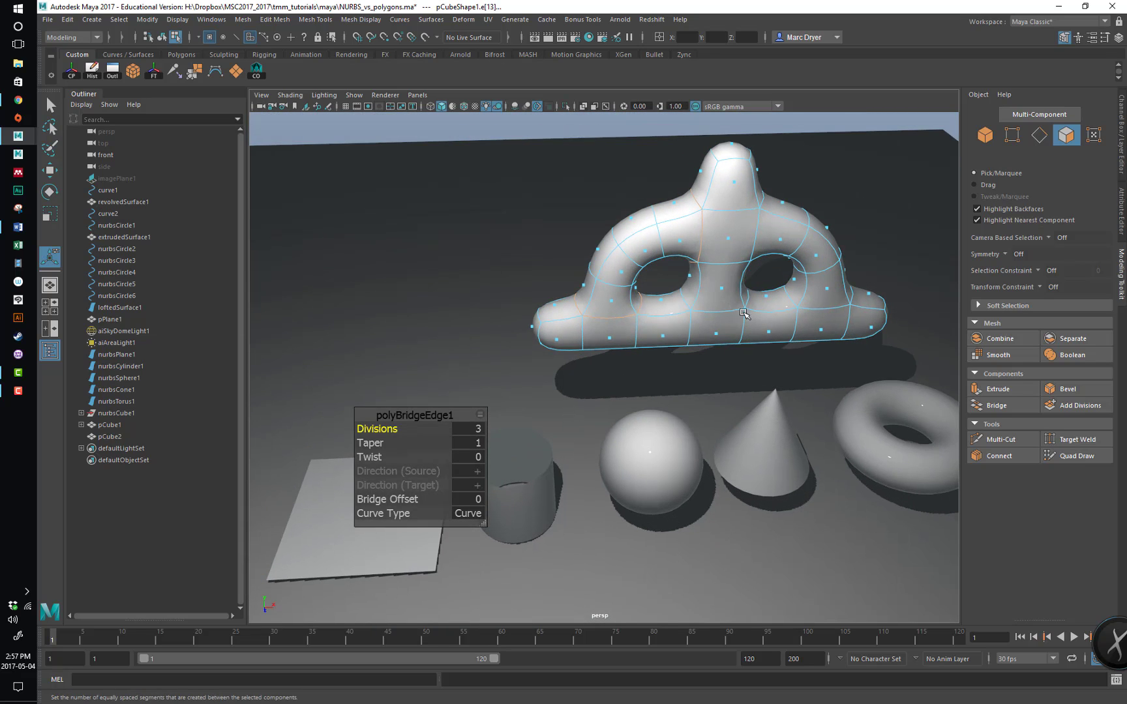
left_click_drag(842, 302, 777, 269, "alt")
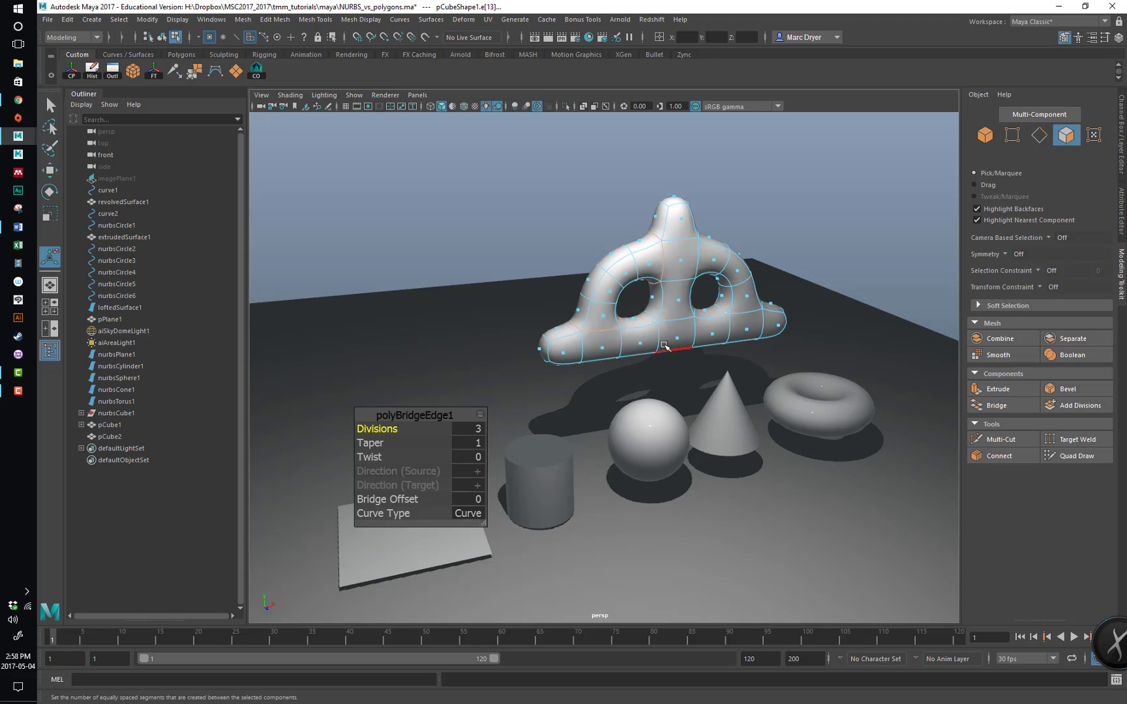
right_click_drag(673, 340, 675, 322)
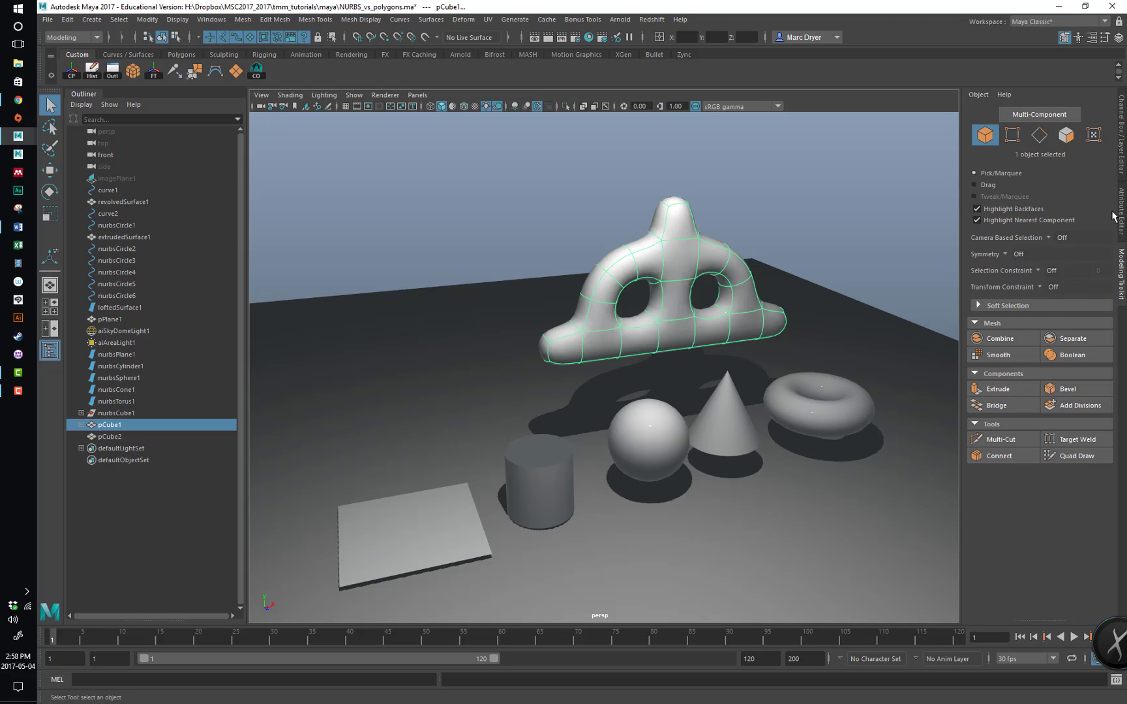
Hide nurbs_primitives and show the NURBS_cube and polygon_cube layers
left_click(1122, 160)
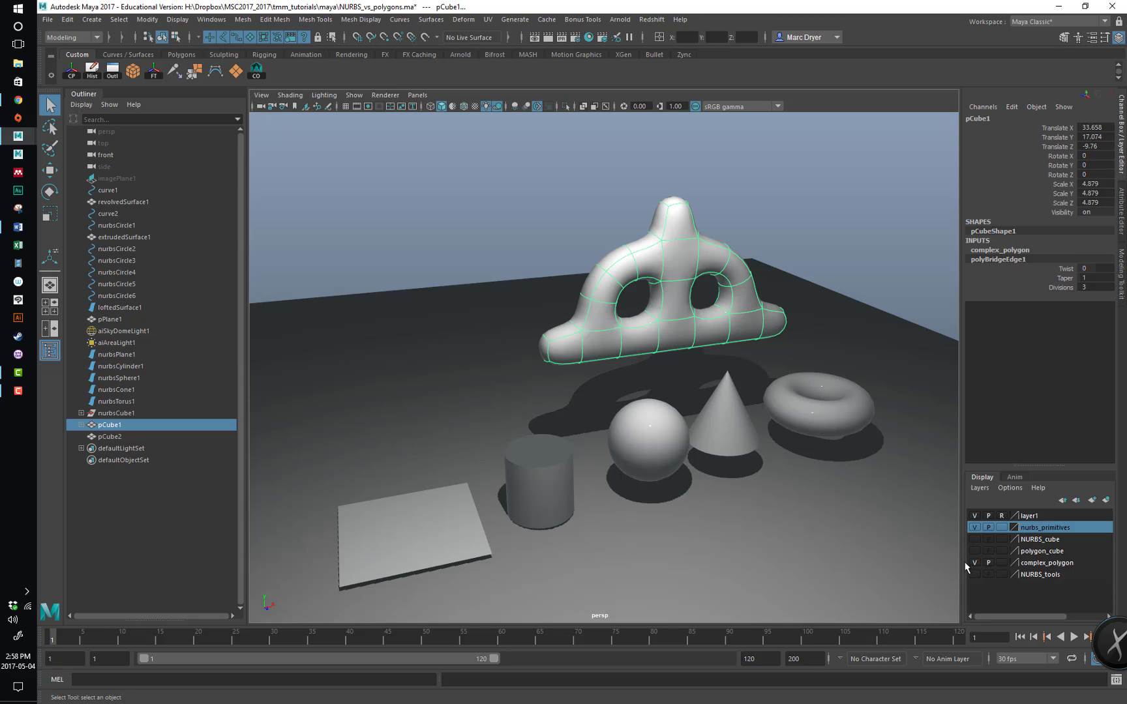
left_click(975, 527)
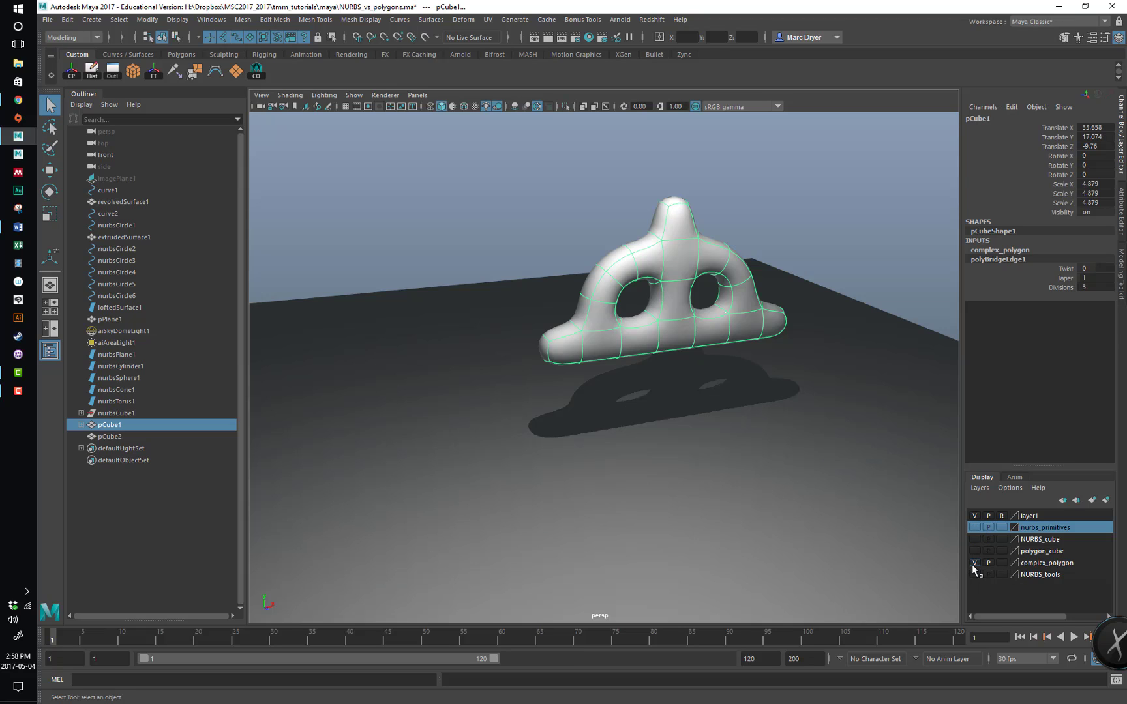
left_click(977, 540)
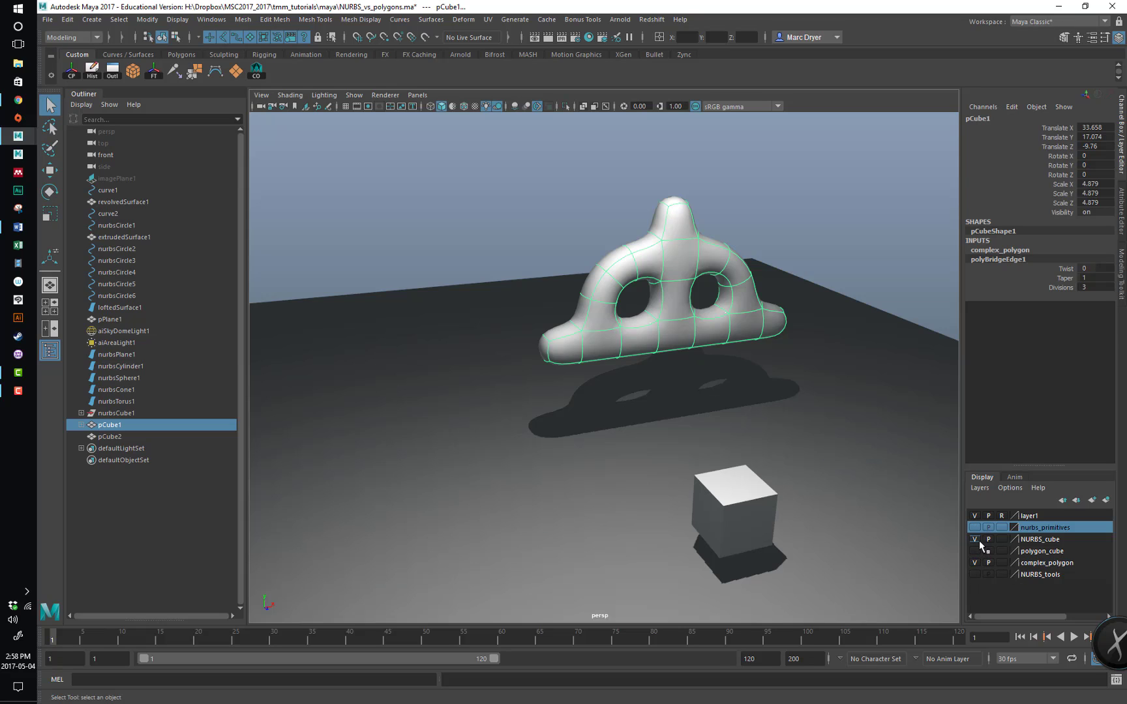
left_click(975, 551)
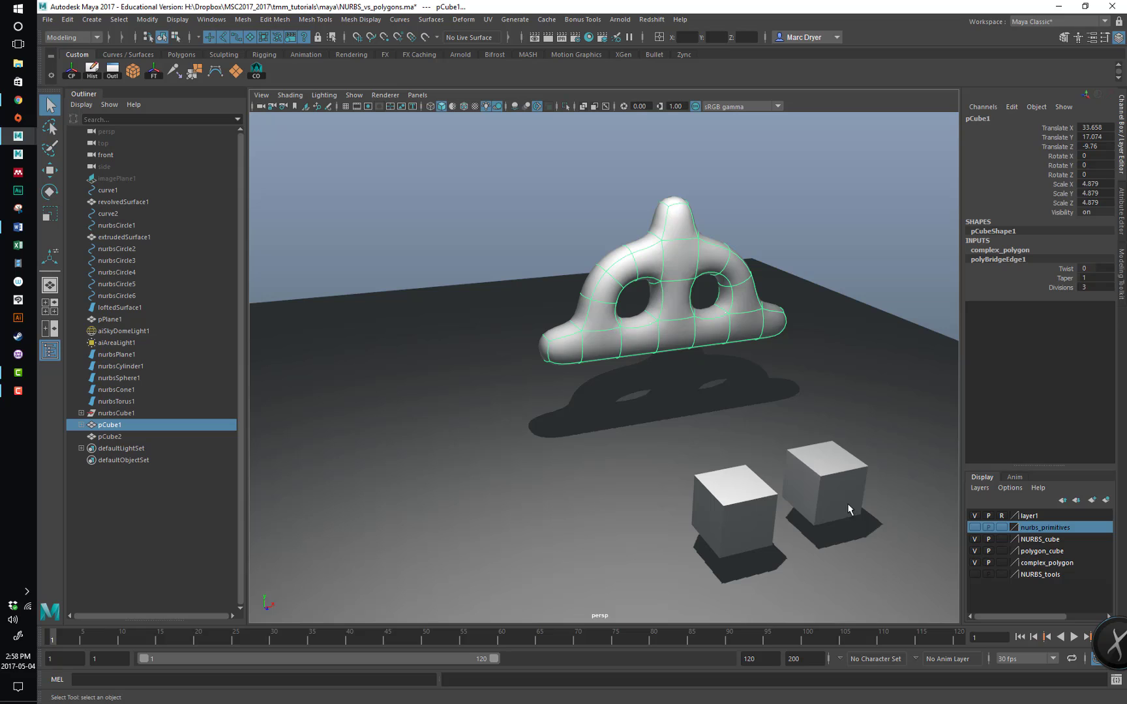
left_click_drag(848, 508, 612, 478, "alt")
right_click_drag(611, 478, 749, 486, "alt")
left_click_drag(749, 486, 805, 365, "alt")
Expand nurbsCube1, select its back face and pull it away along Z
left_click(607, 421)
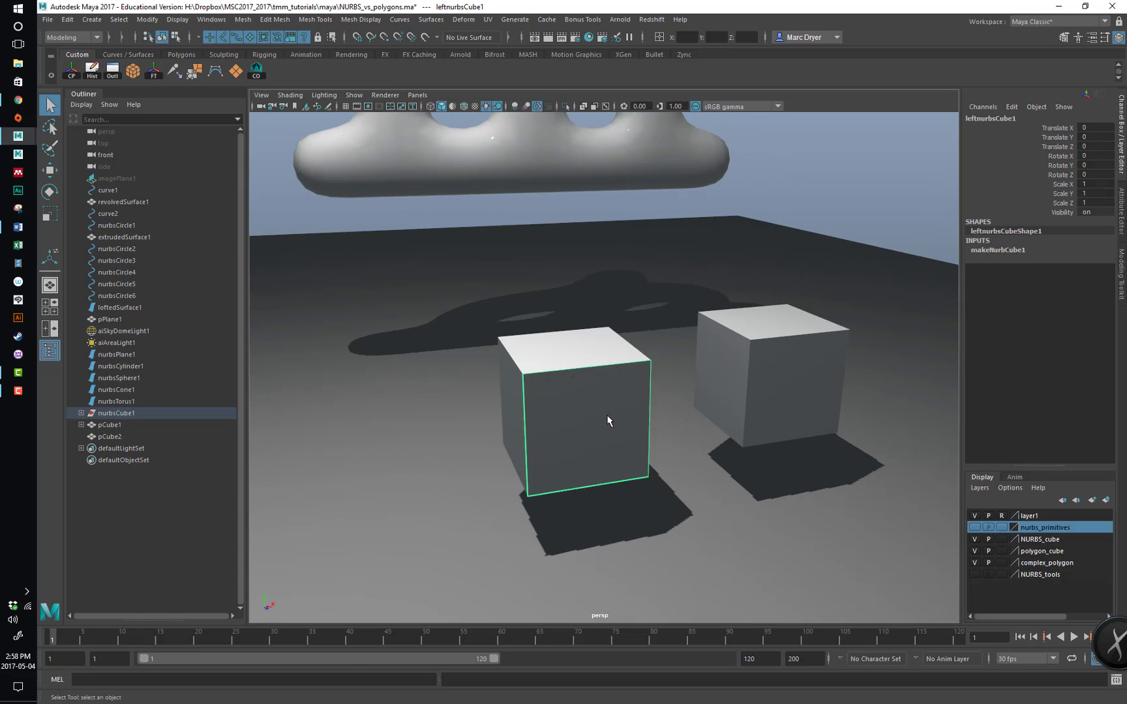
left_click_drag(539, 402, 586, 404, "alt")
left_click(659, 373)
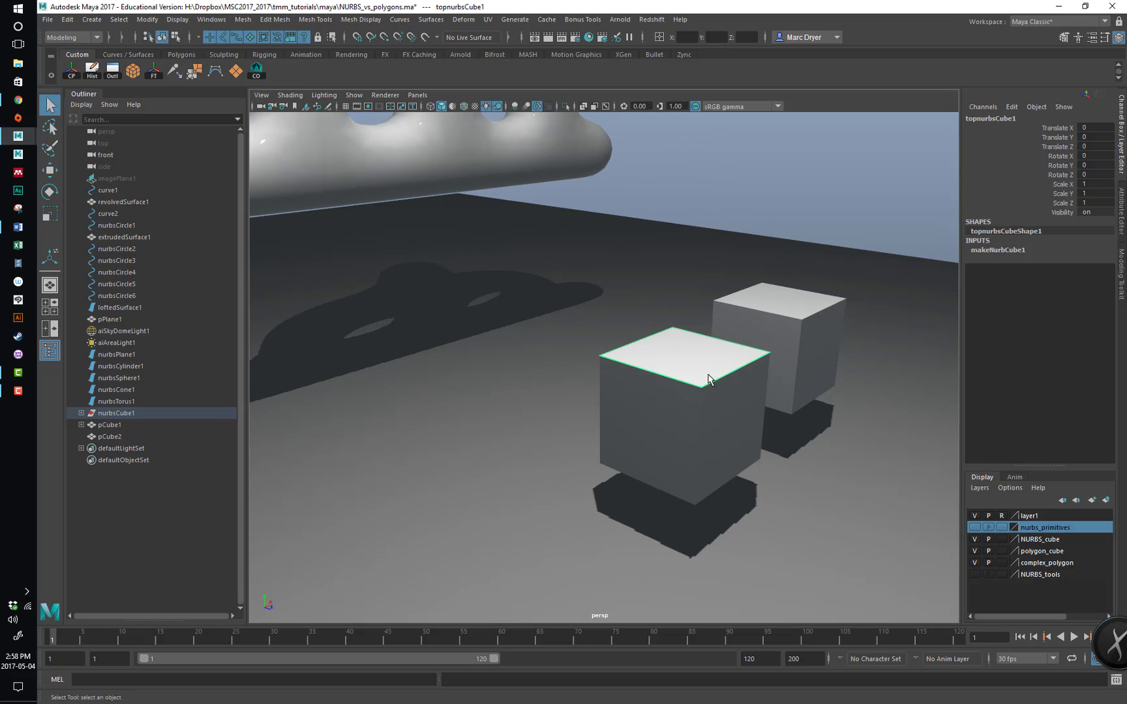
left_click(81, 413)
left_click(121, 437)
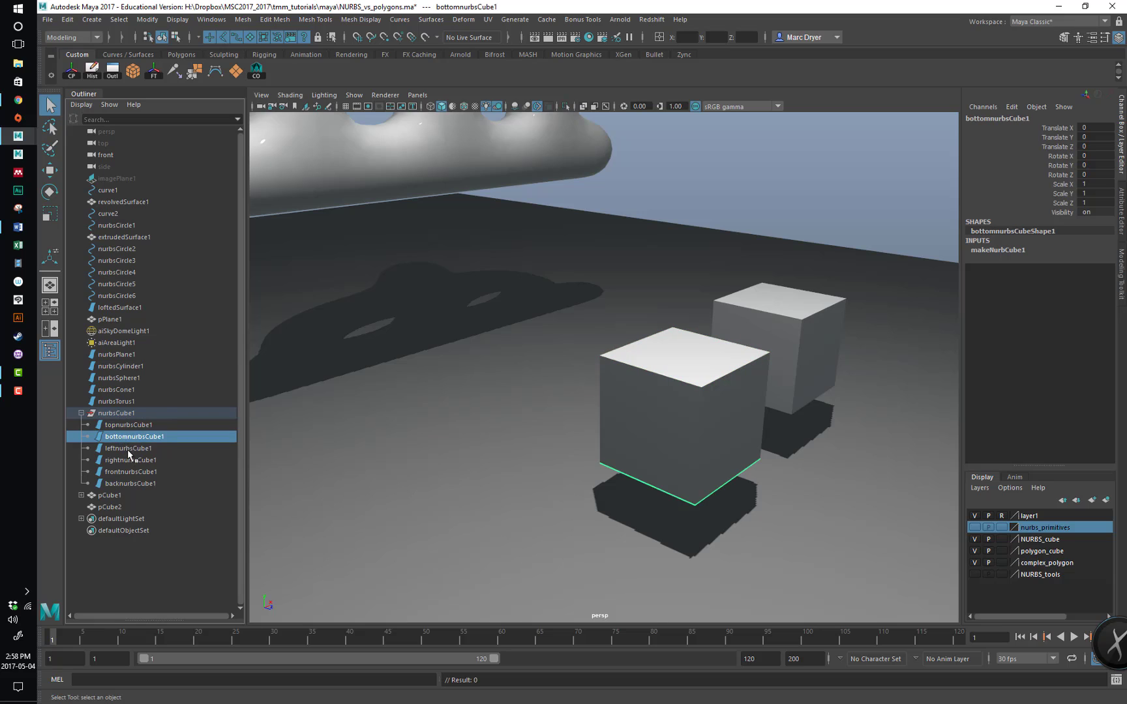
left_click(128, 448)
left_click(134, 460)
left_click(138, 472)
left_click(141, 484)
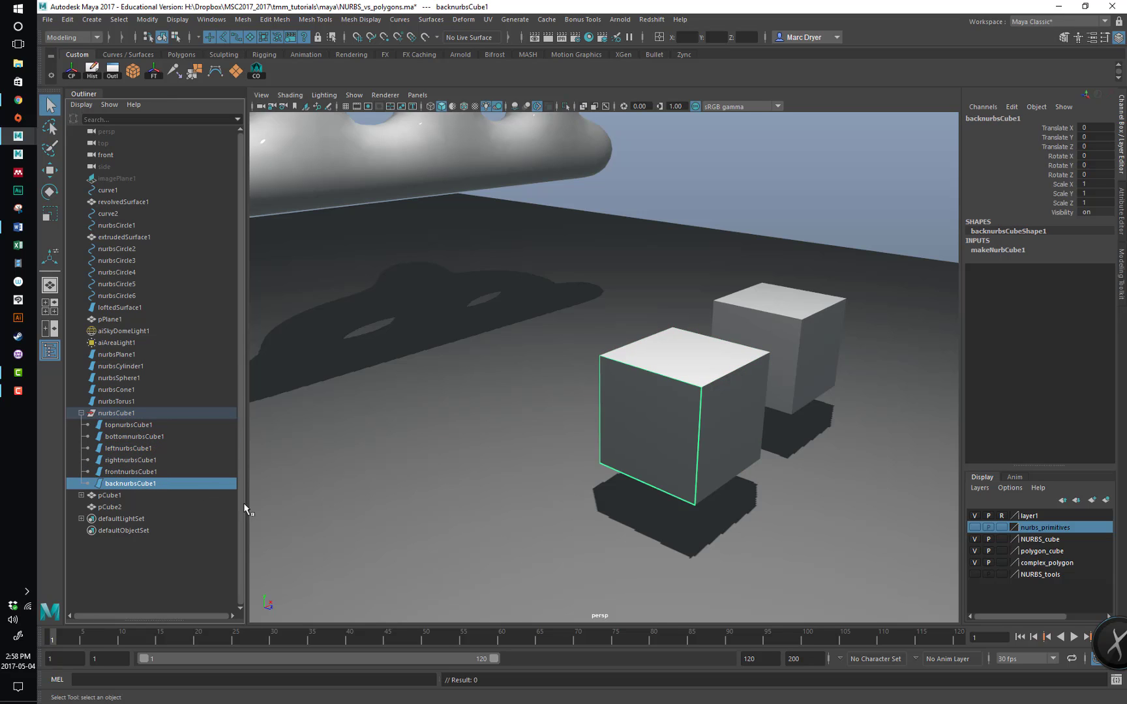
key("w")
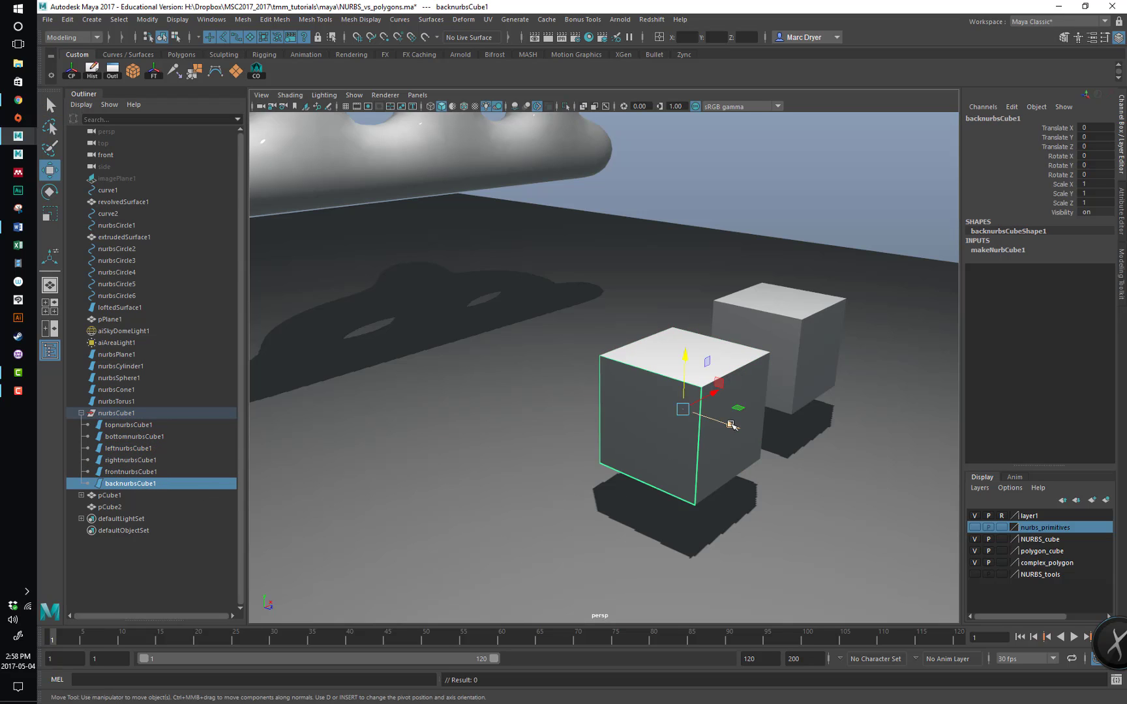
left_click_drag(726, 424, 684, 372)
Move the left and right faces apart, undo those moves, and select pCube2
left_click(684, 373)
left_click_drag(656, 313, 656, 134)
left_click_drag(656, 134, 551, 270, "alt")
left_click(518, 351)
left_click_drag(519, 351, 422, 377)
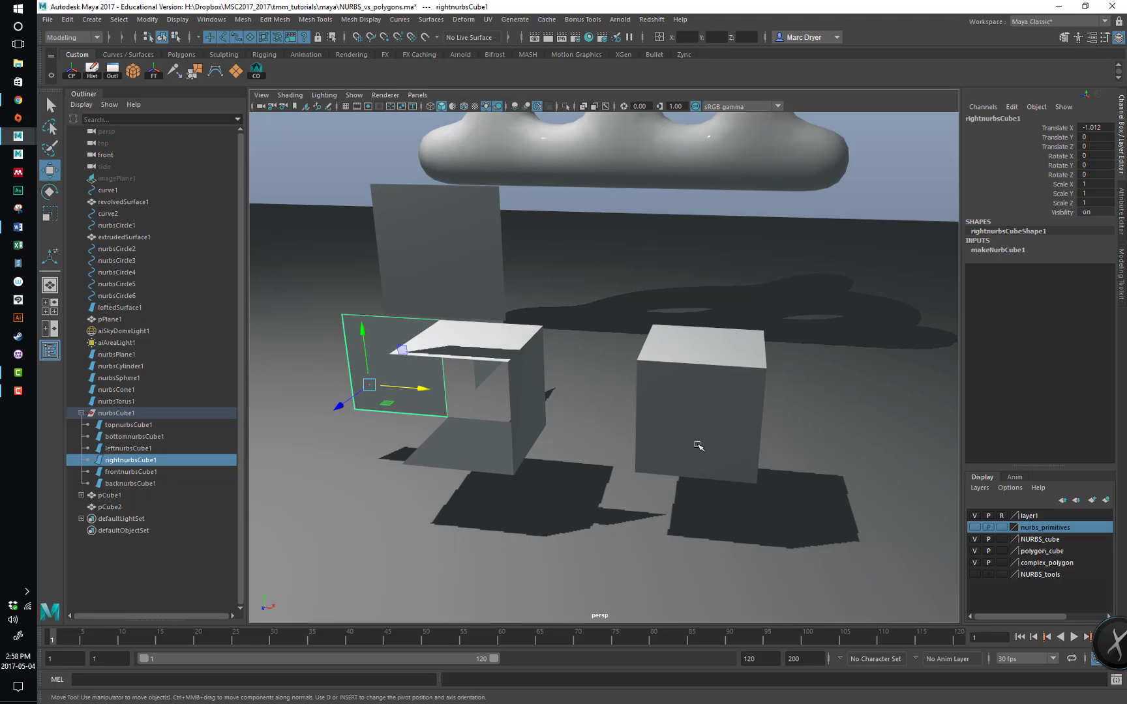
key("ctrl+z")
key("ctrl+z")
key("ctrl+z")
key("ctrl+z")
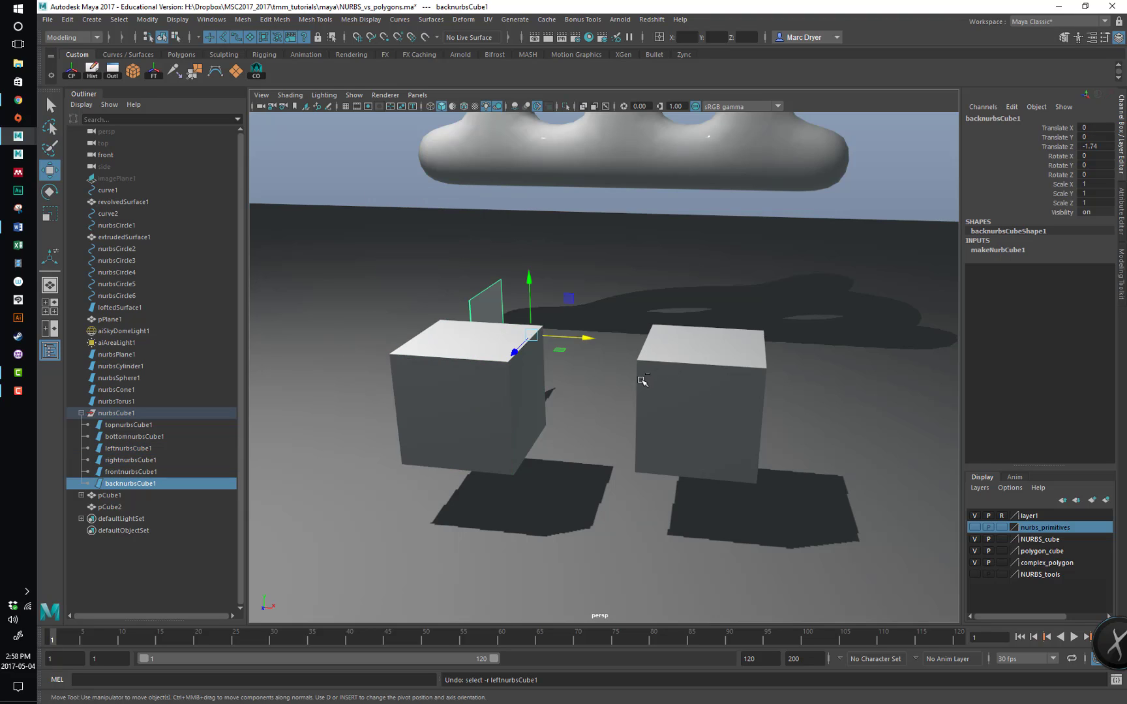
left_click(697, 399)
left_click_drag(697, 399, 769, 378, "alt")
In vertex mode, pull the top, top-back and front-top corners of pCube2
right_click(773, 384)
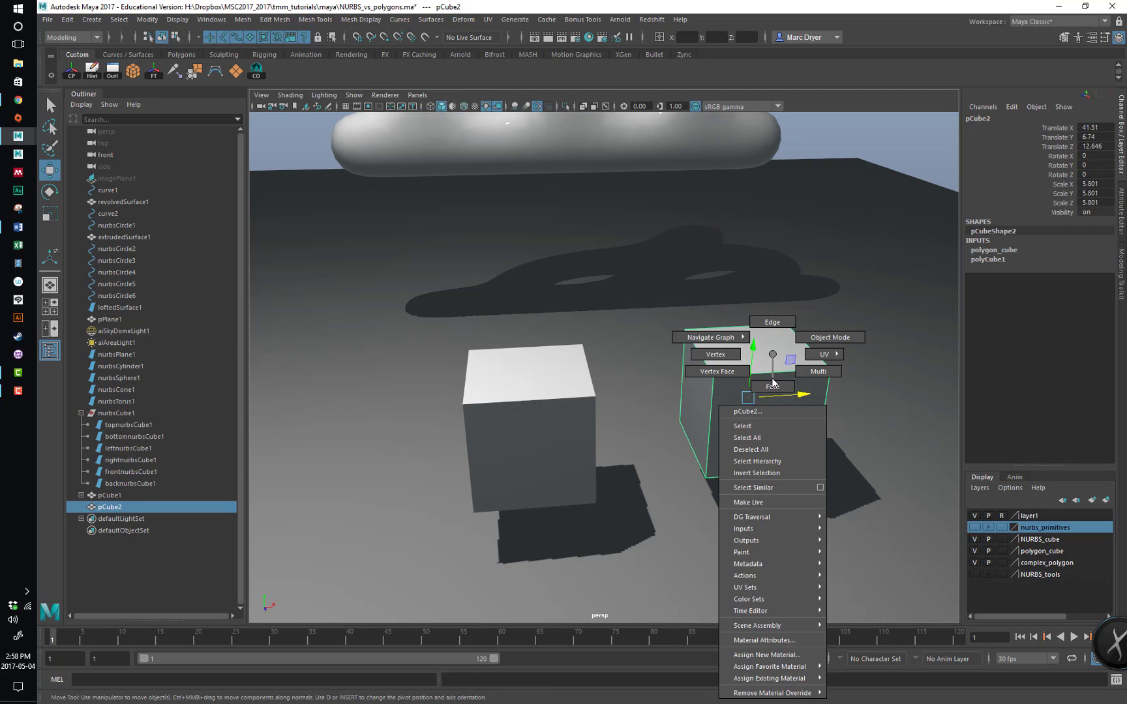
left_click(715, 354)
left_click(682, 324)
left_click_drag(683, 325, 643, 287)
left_click(785, 325)
left_click_drag(786, 324, 815, 277)
left_click(713, 377)
left_click_drag(713, 376, 717, 341)
Shape the top into a wedge, smooth-preview the cube, and hide its layer
left_click(830, 371)
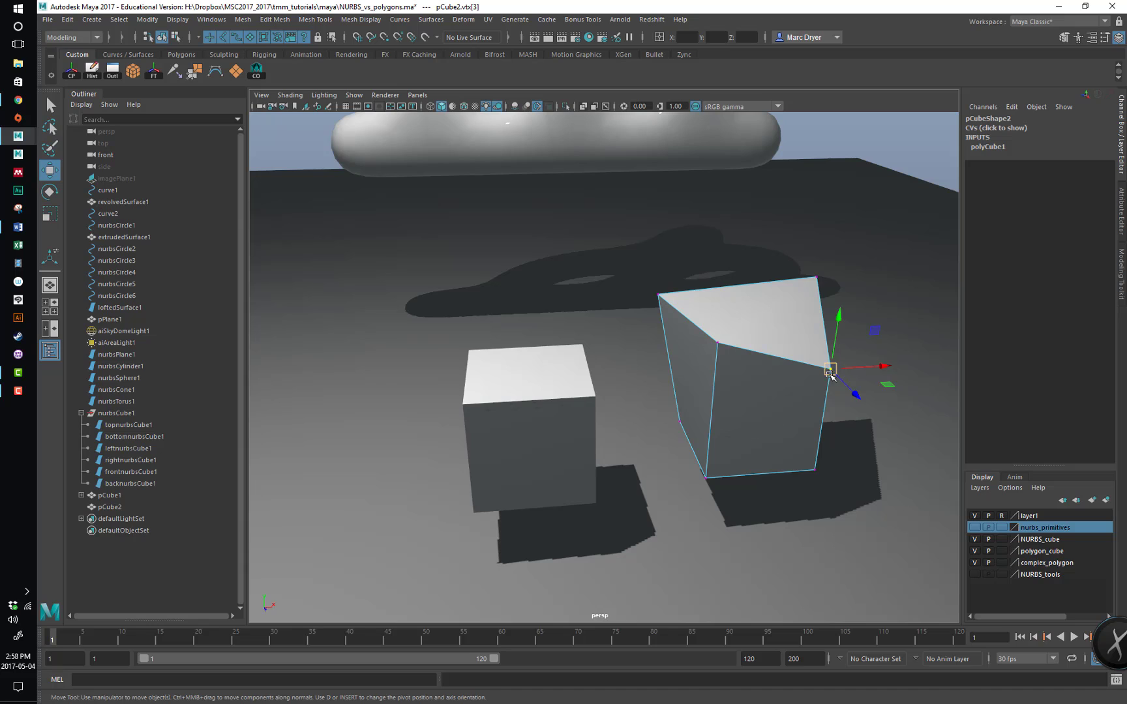
left_click_drag(831, 371, 823, 294)
left_click(725, 341)
mouse_move(718, 353)
left_mouse_down()
mouse_move(683, 411)
mouse_move(816, 422)
mouse_move(717, 398)
mouse_move(812, 360)
mouse_move(706, 356)
left_mouse_up()
key("3")
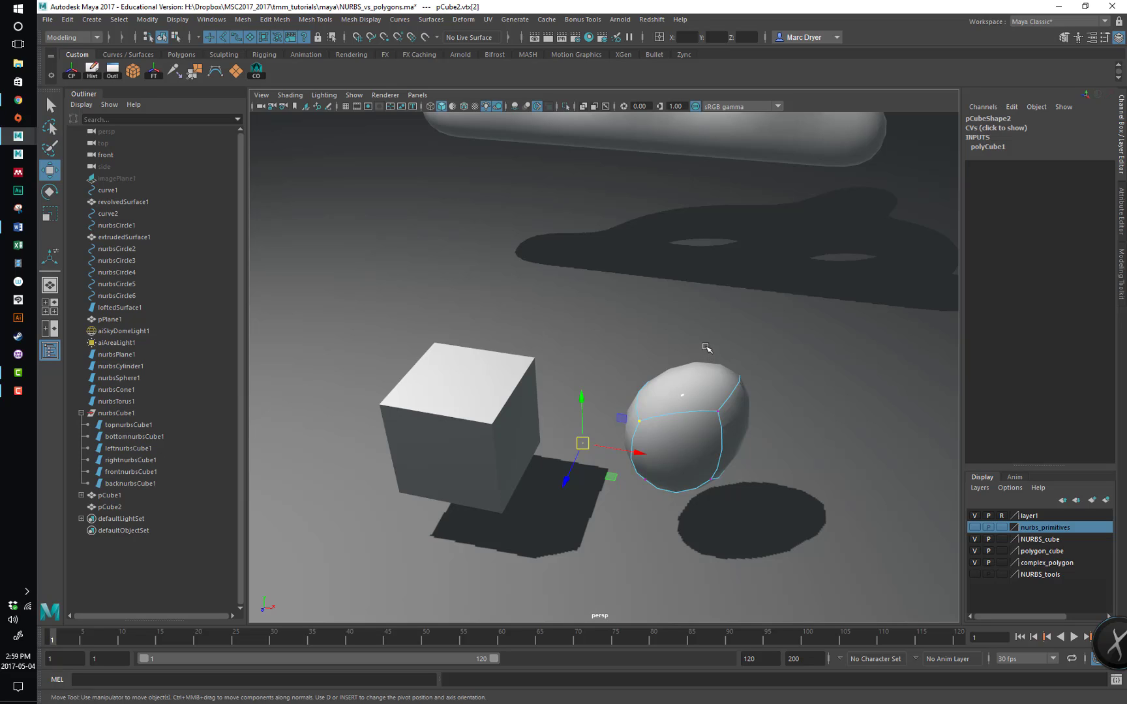
left_click(975, 564)
Hide the polygon_cube and NURBS_cube layers, and turn the ground plane layer off and back on
left_click(975, 551)
left_click(975, 540)
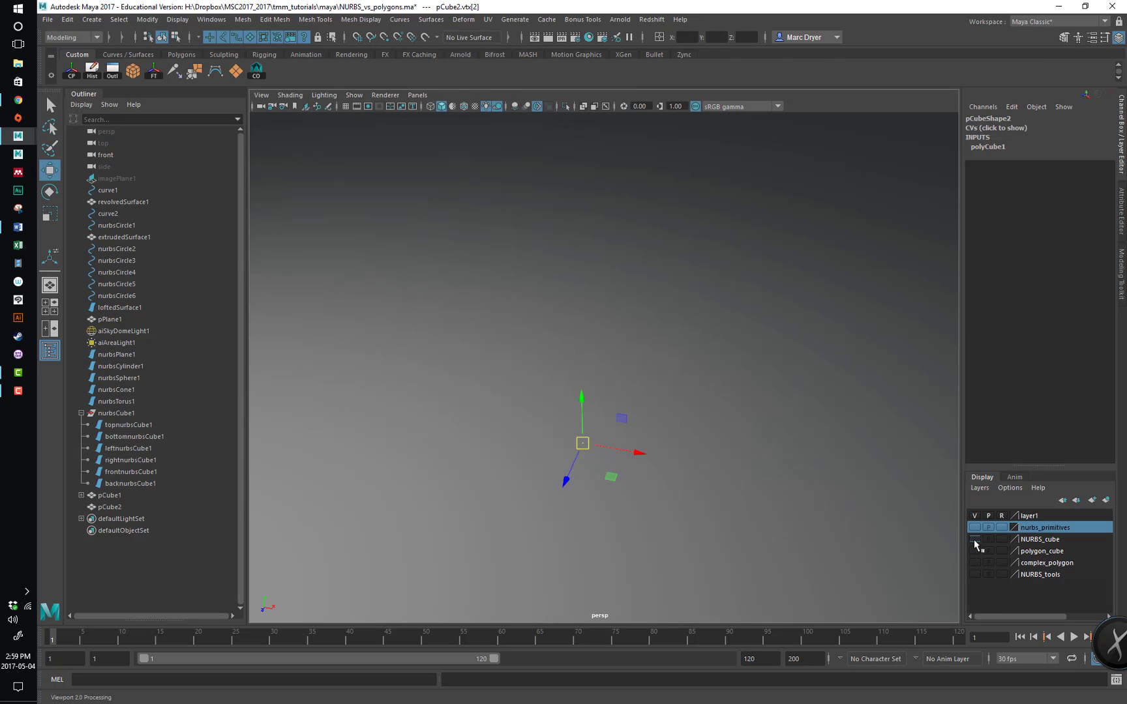
left_click(974, 515)
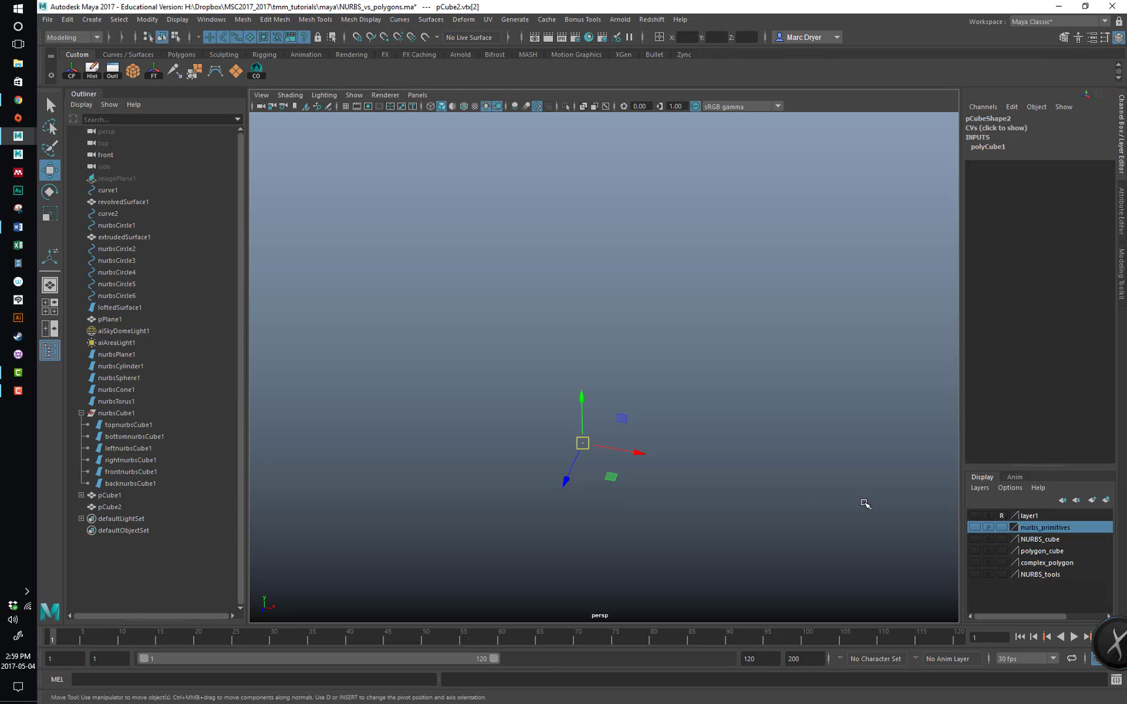
left_click(976, 516)
Show the NURBS_tools layer and tumble the persp view around the vase, tube and lofted surface
left_click_drag(739, 484, 805, 470, "alt")
left_click_drag(720, 389, 775, 364, "alt")
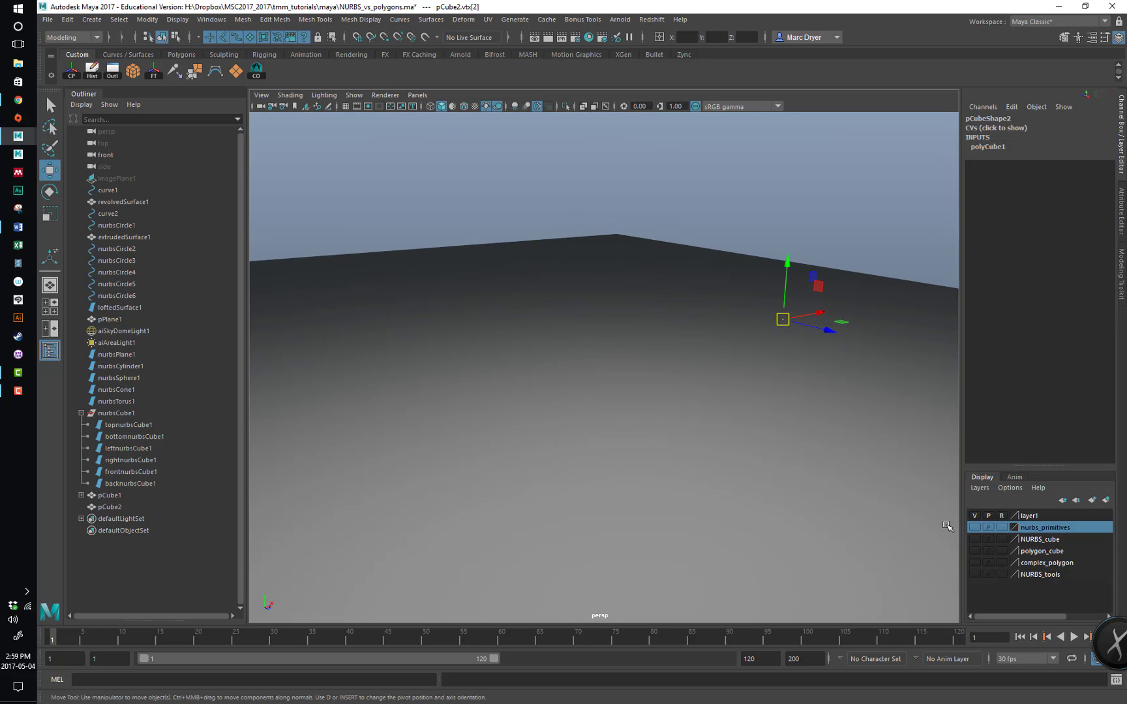
left_click(974, 574)
left_click_drag(657, 358, 596, 322, "alt")
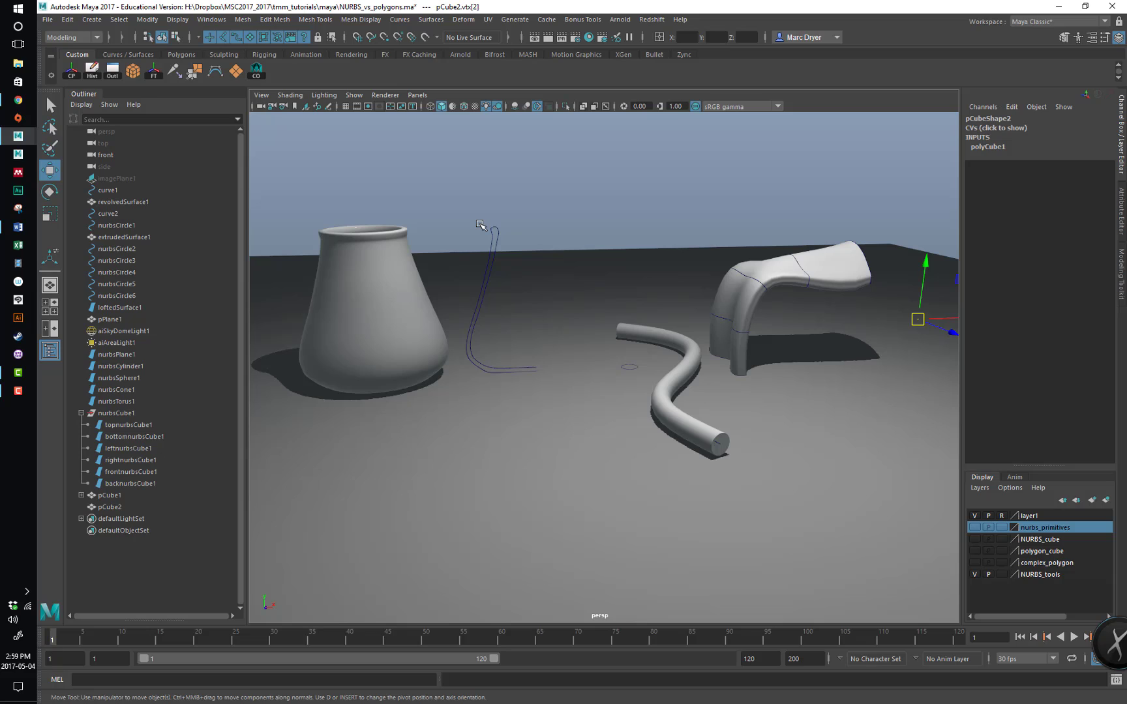
left_click(237, 23)
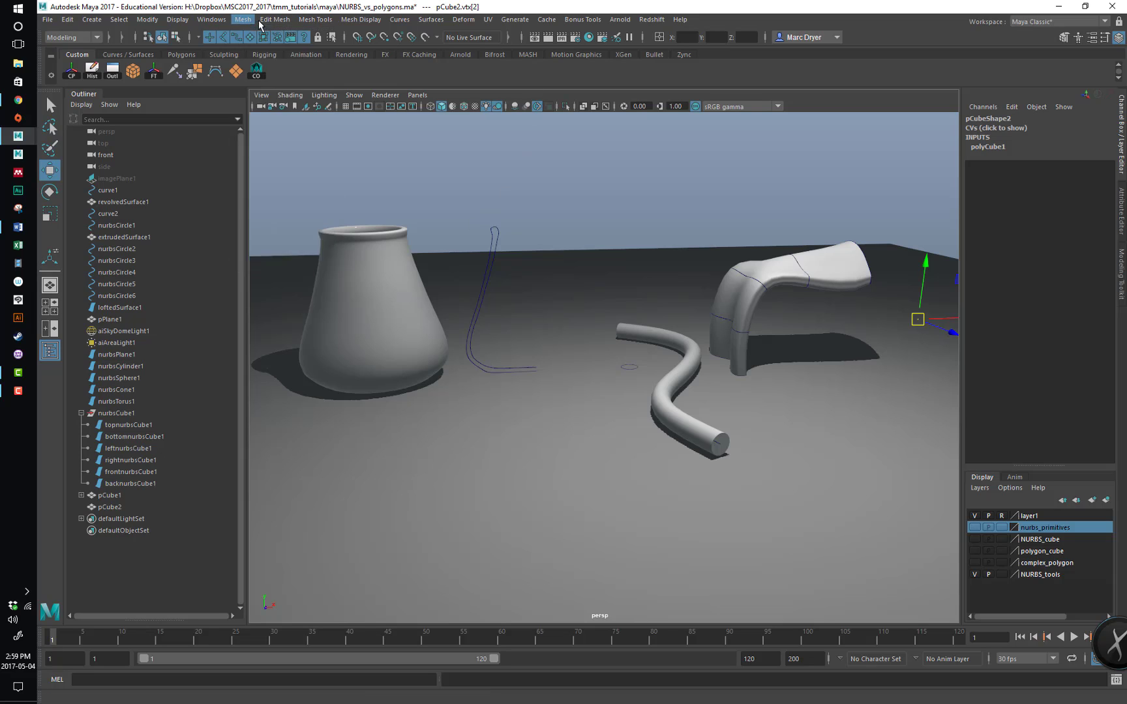
left_click(254, 20)
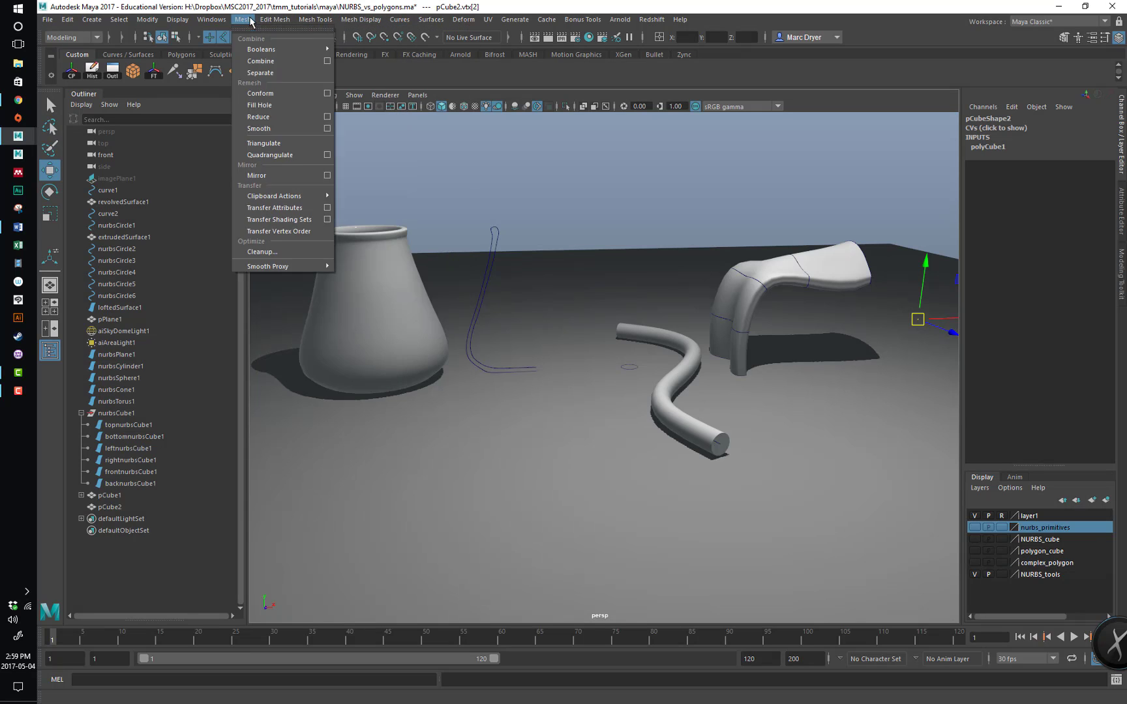
mouse_move(353, 21)
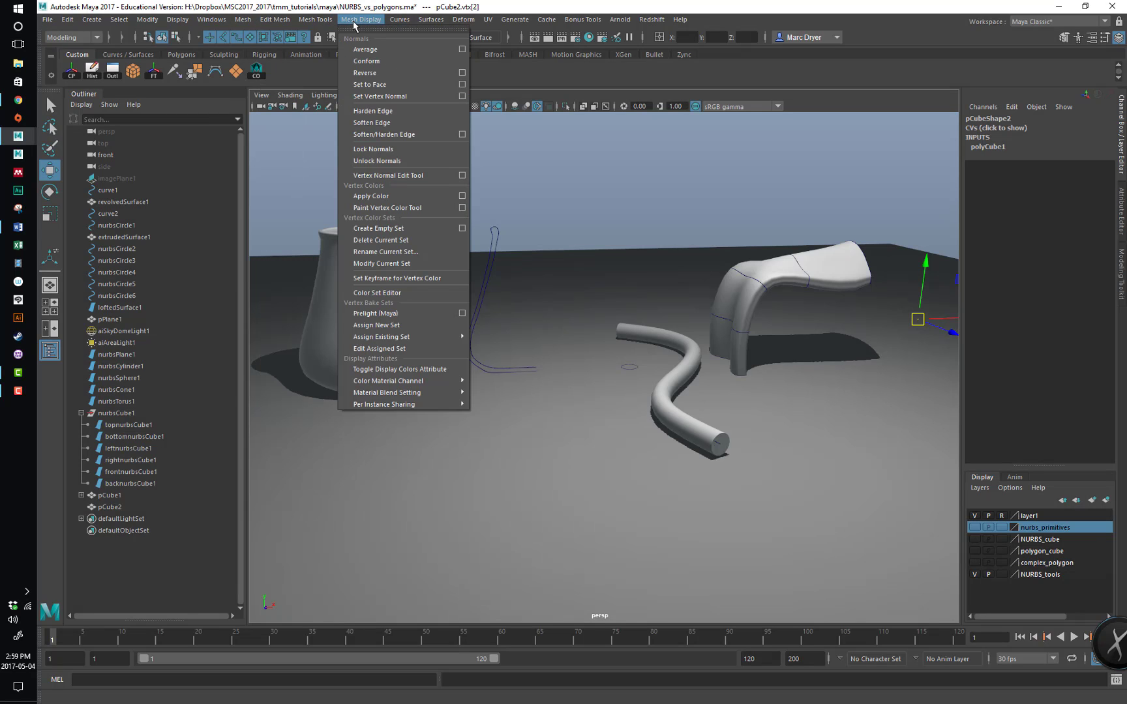
mouse_move(243, 20)
left_click(366, 19)
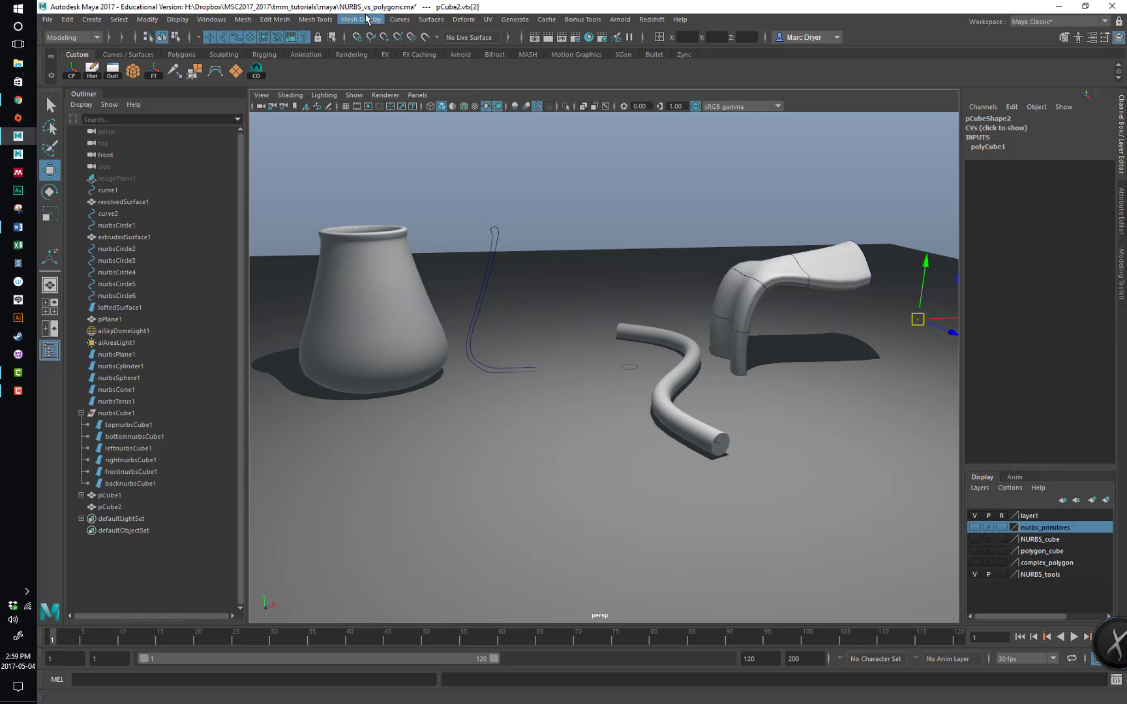
left_click(433, 21)
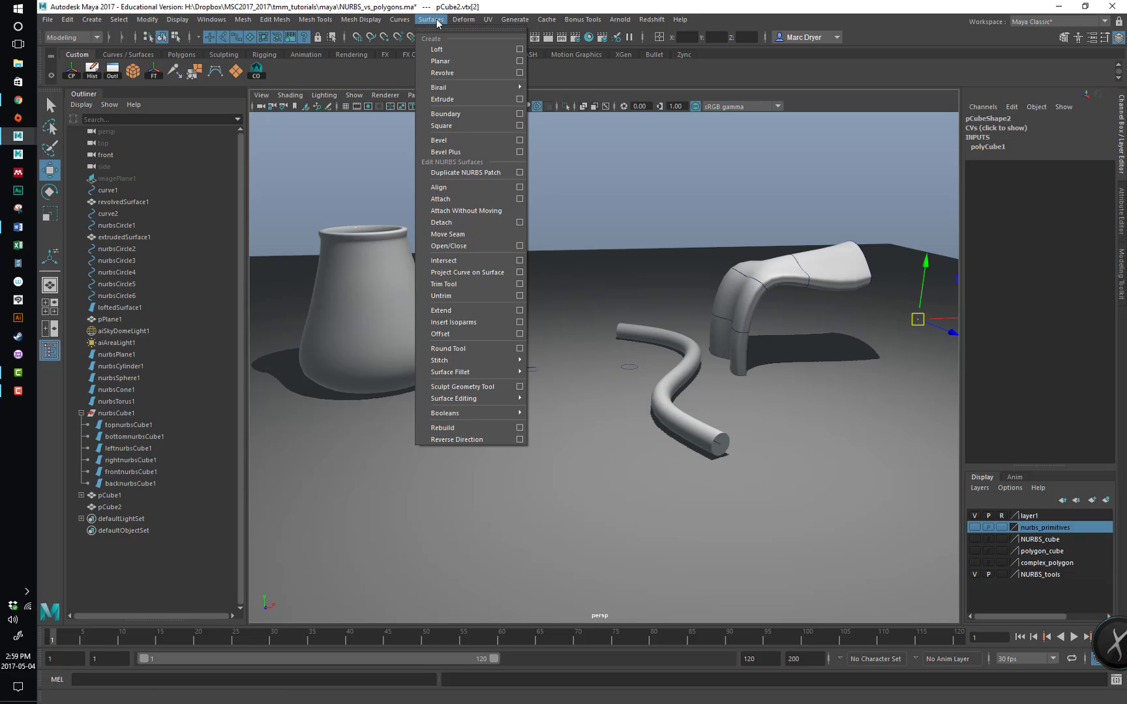
left_click(404, 21)
left_click(407, 21)
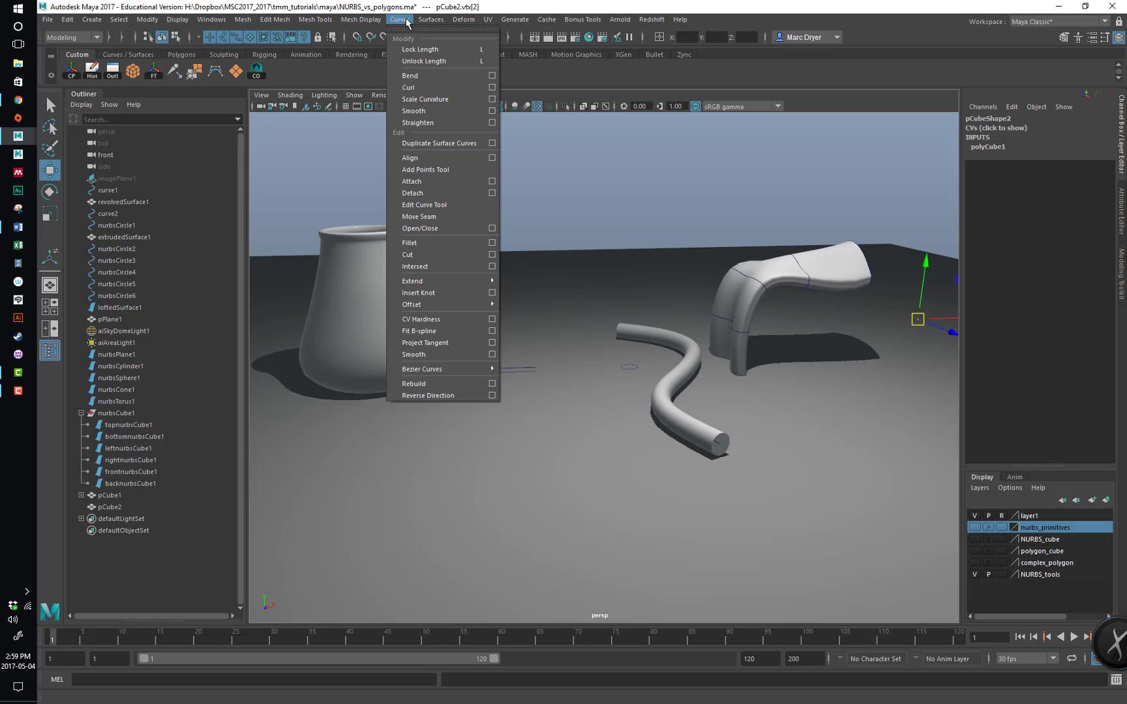
mouse_move(439, 22)
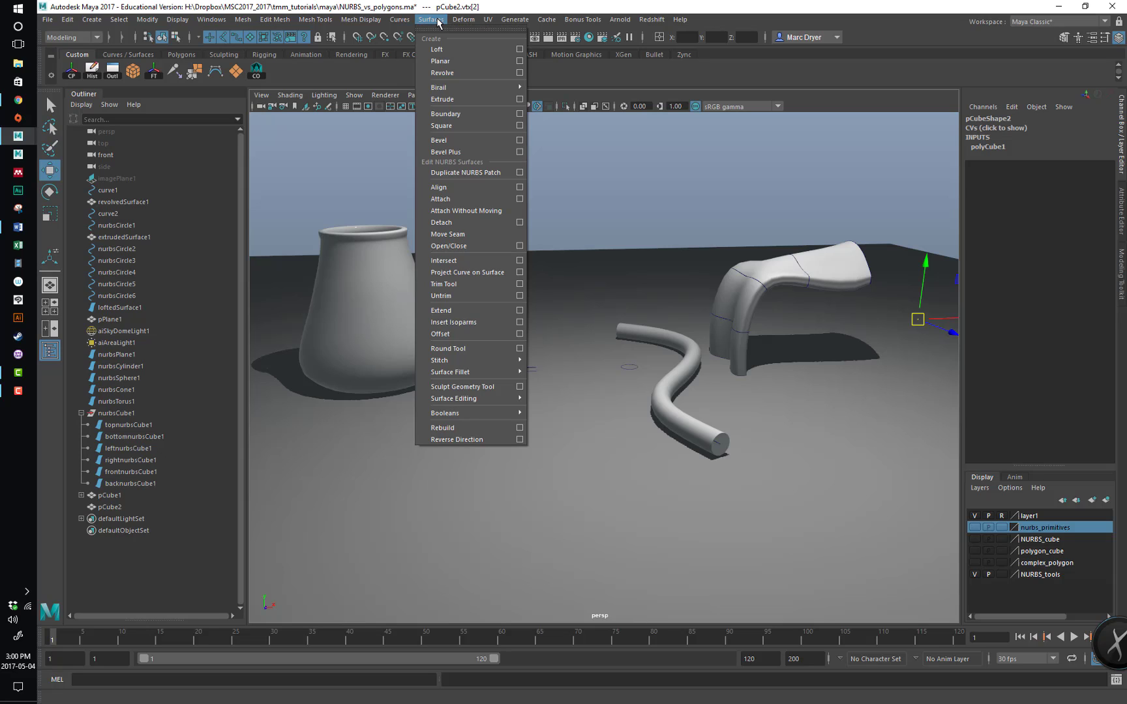
mouse_move(405, 23)
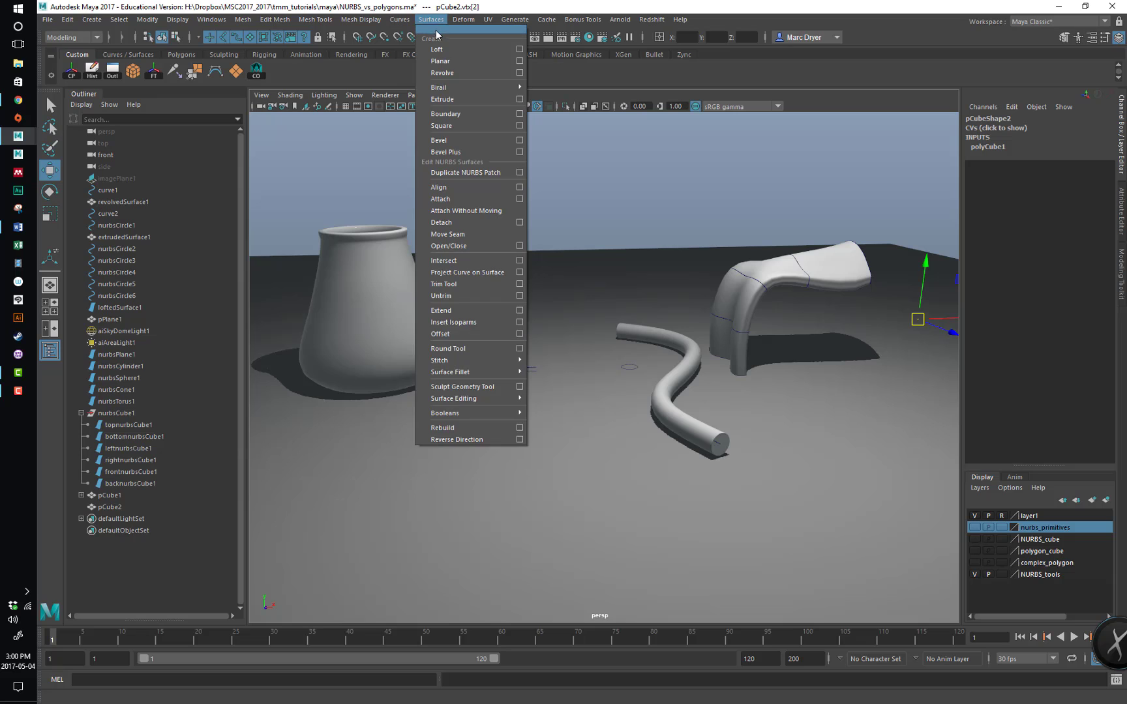
left_click_drag(569, 208, 596, 237, "alt")
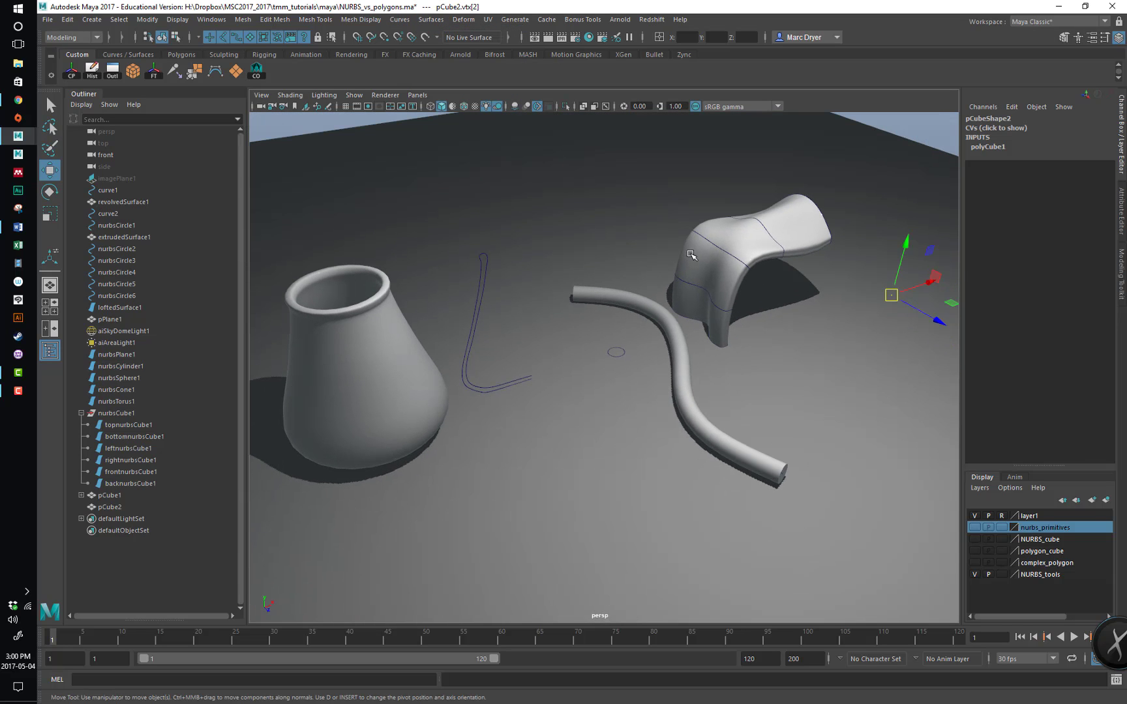
left_click(683, 319)
left_click(670, 333)
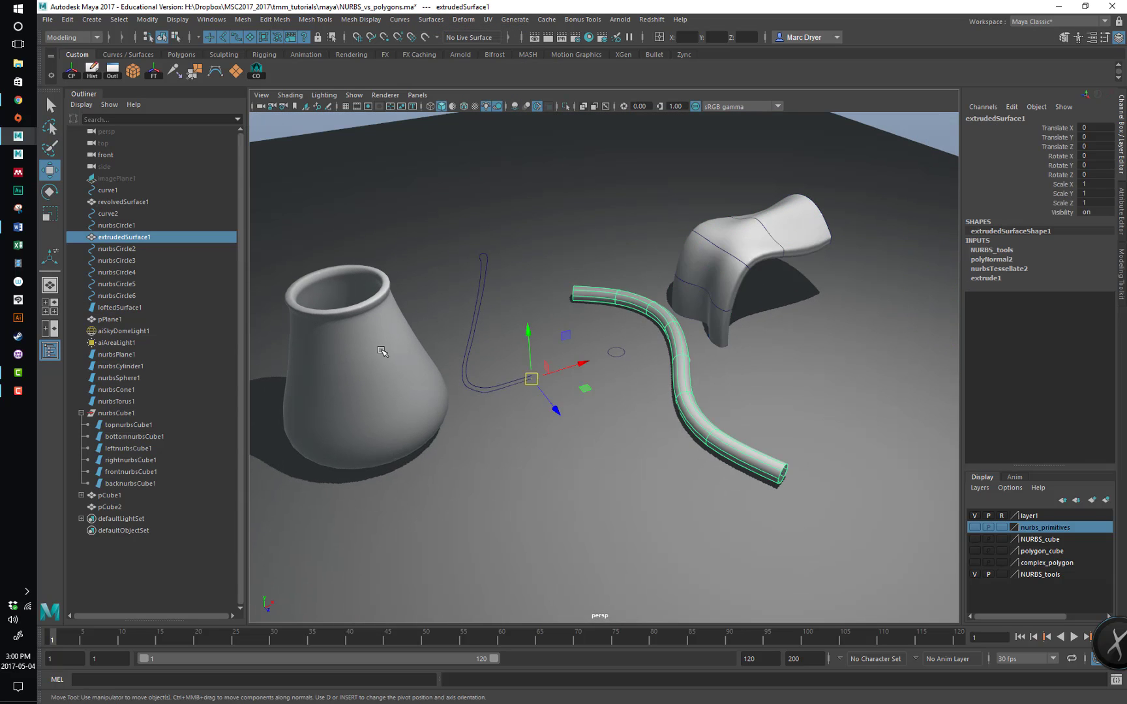
left_click(395, 352)
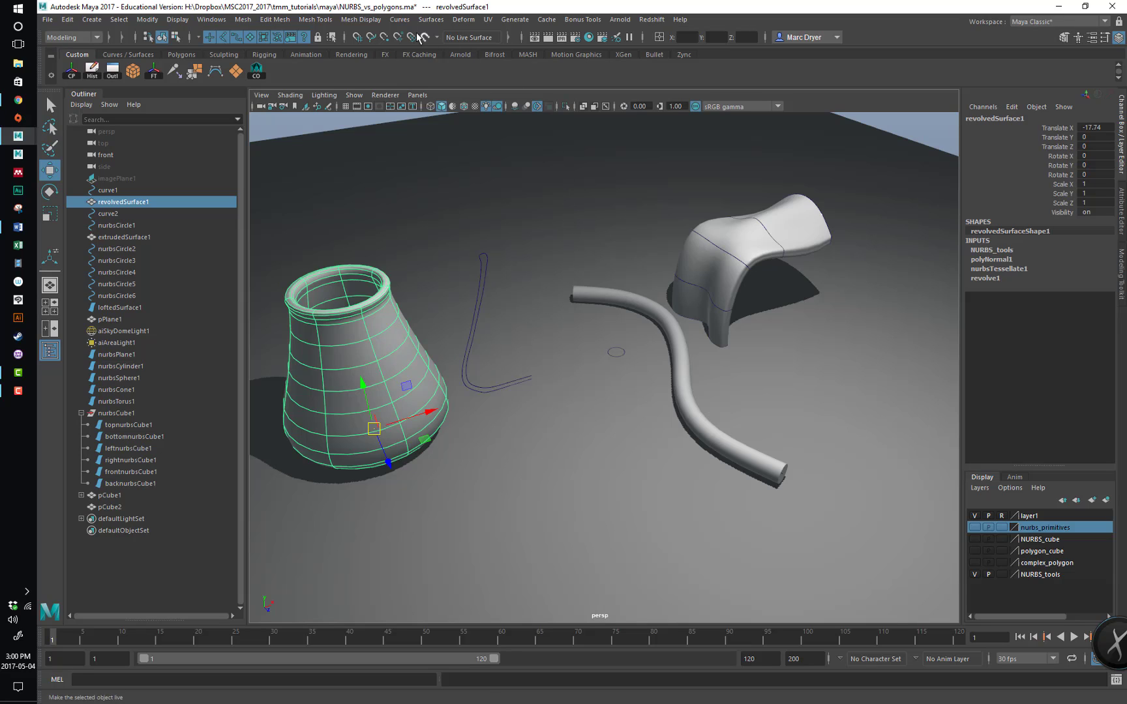
left_click(399, 19)
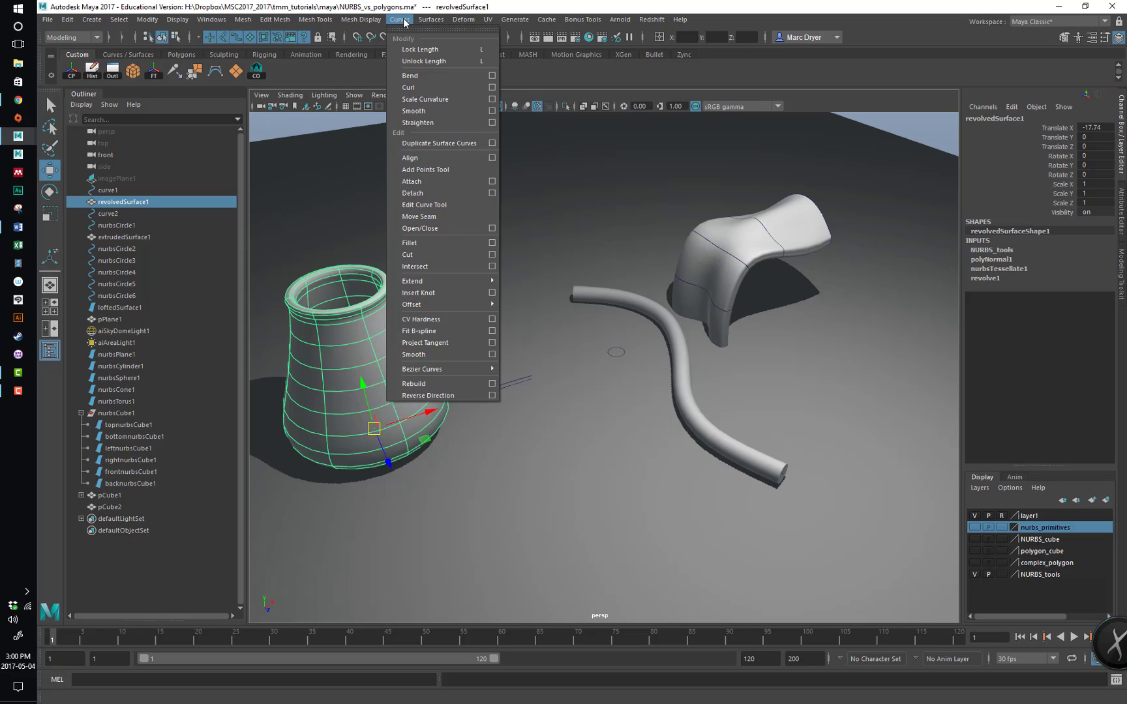
left_click(404, 20)
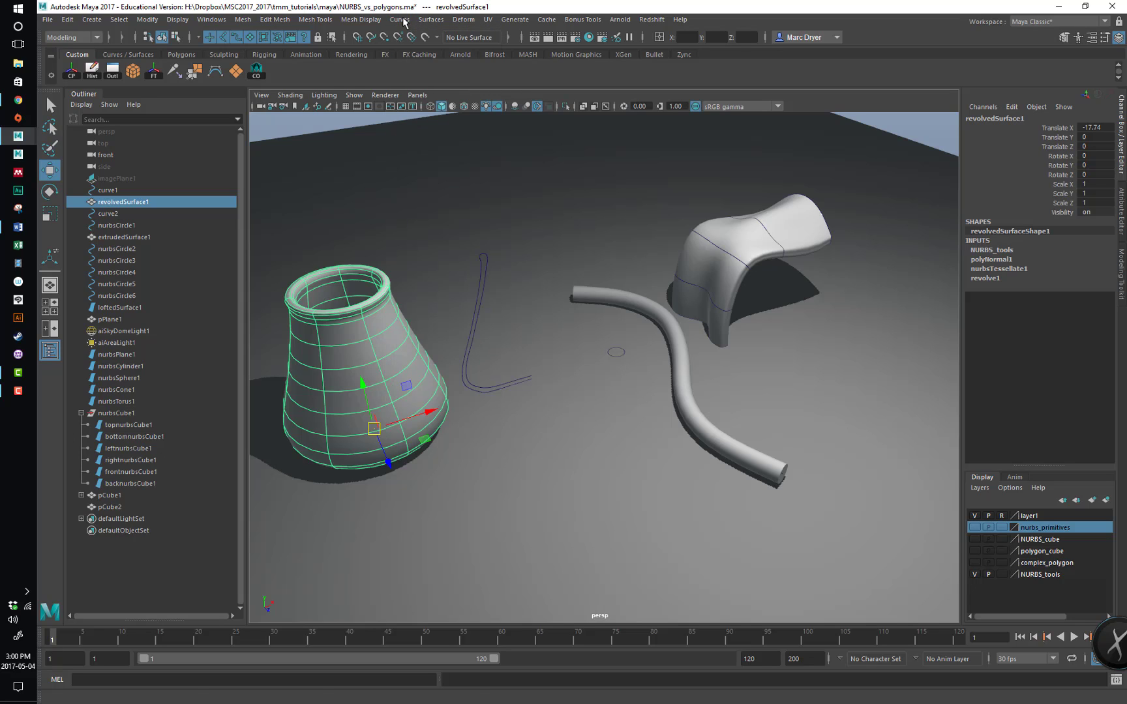
Hide the layer1 ground plane and NURBS_tools layers, and turn on the viewport grid
left_click(975, 516)
left_click(975, 575)
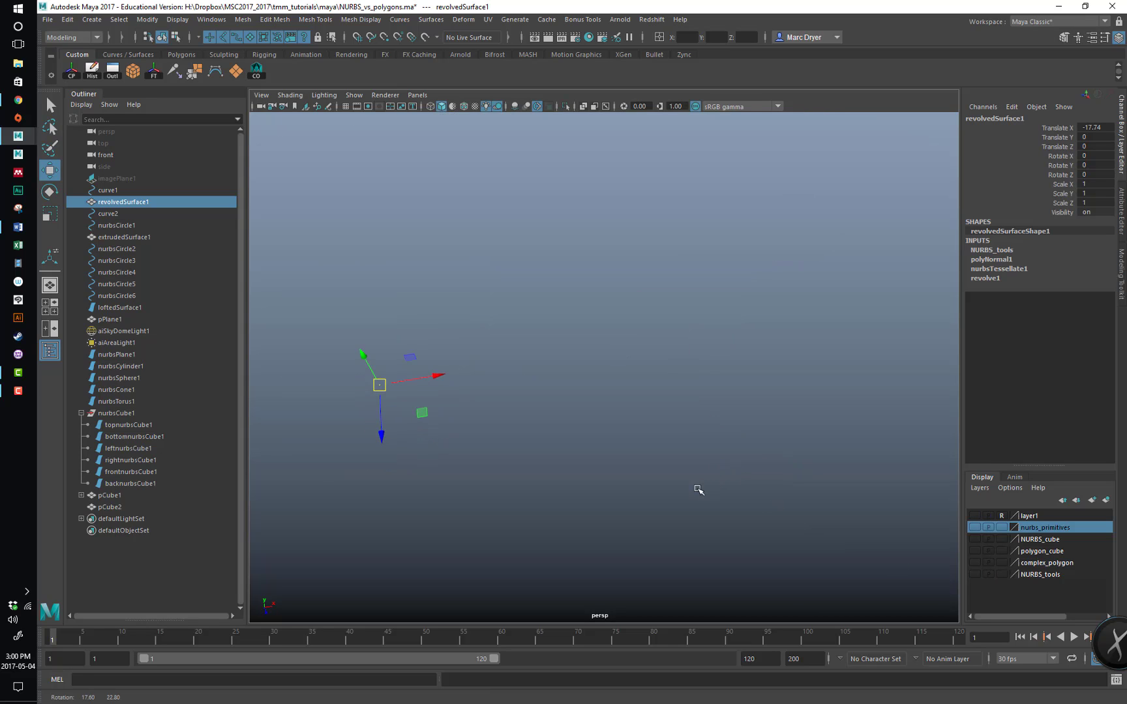
left_click(345, 106)
Switch to the four-view layout and bring up Create > Curve Tools
key("space")
key("space")
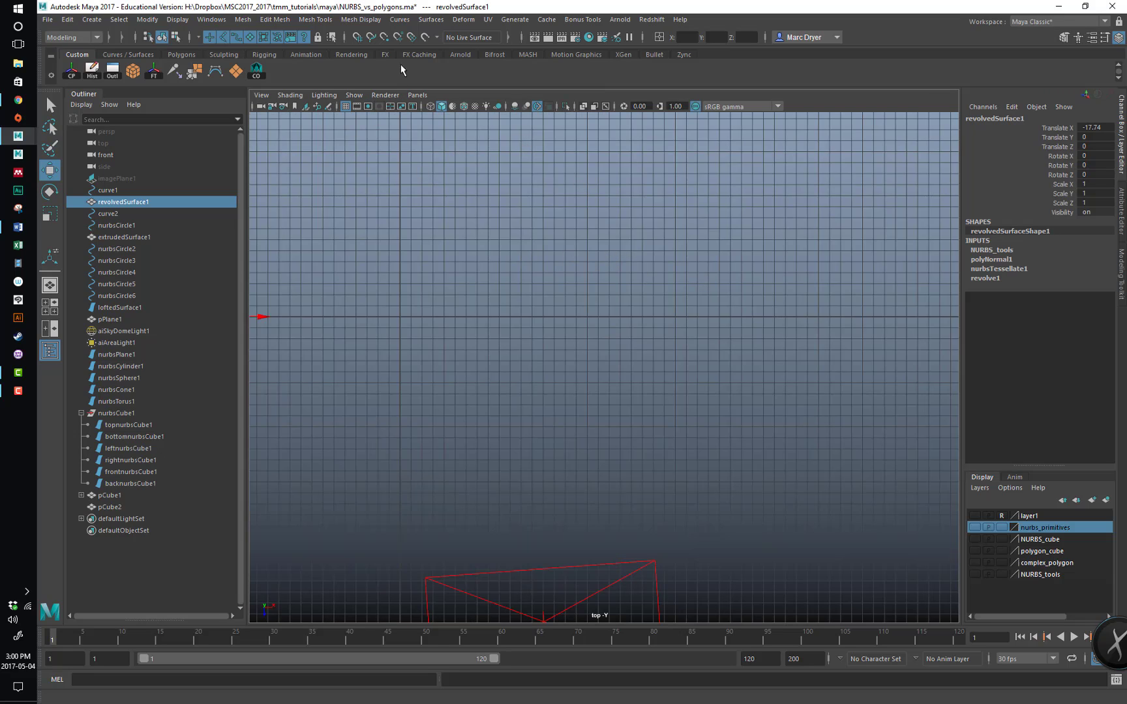
left_click(93, 20)
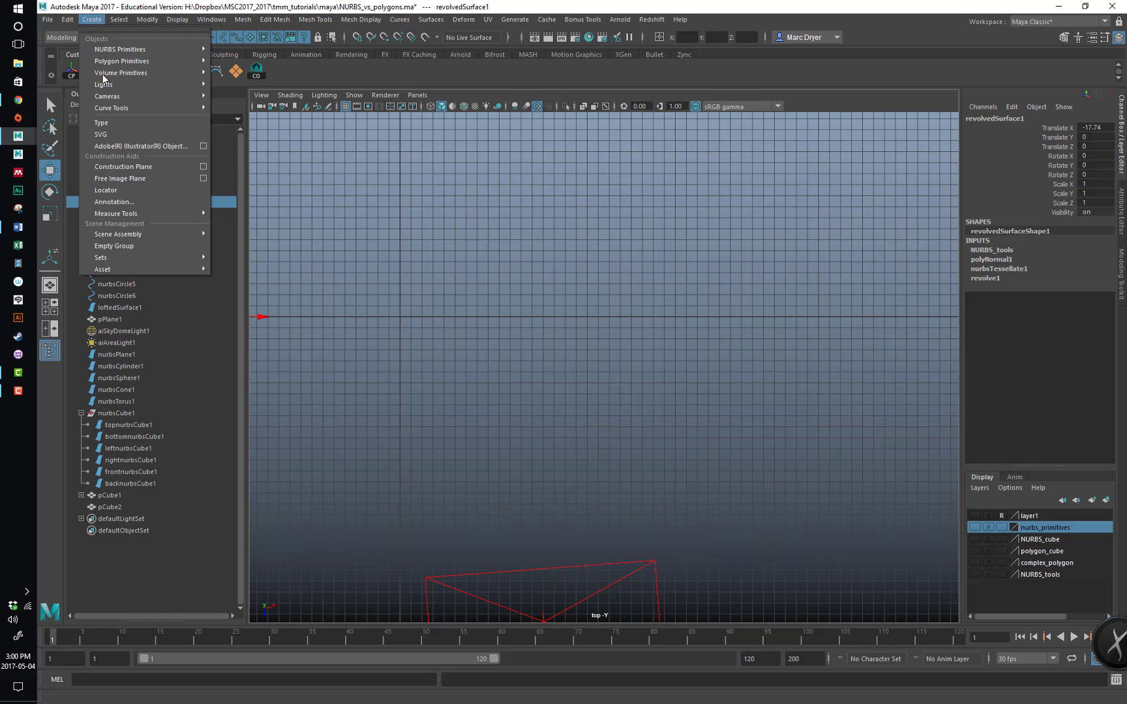
mouse_move(113, 108)
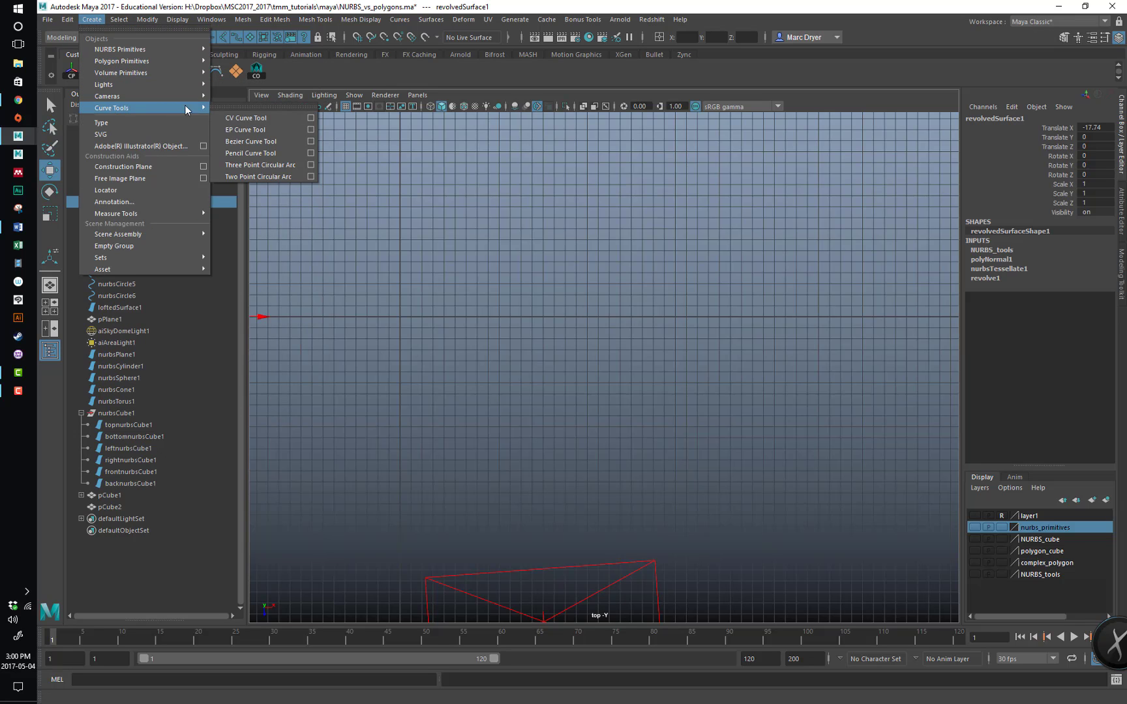
With the CV Curve Tool, place the first four control points of an S-wave in the top view
left_click(242, 118)
middle_click_drag(356, 207, 539, 246, "alt")
left_click(391, 347)
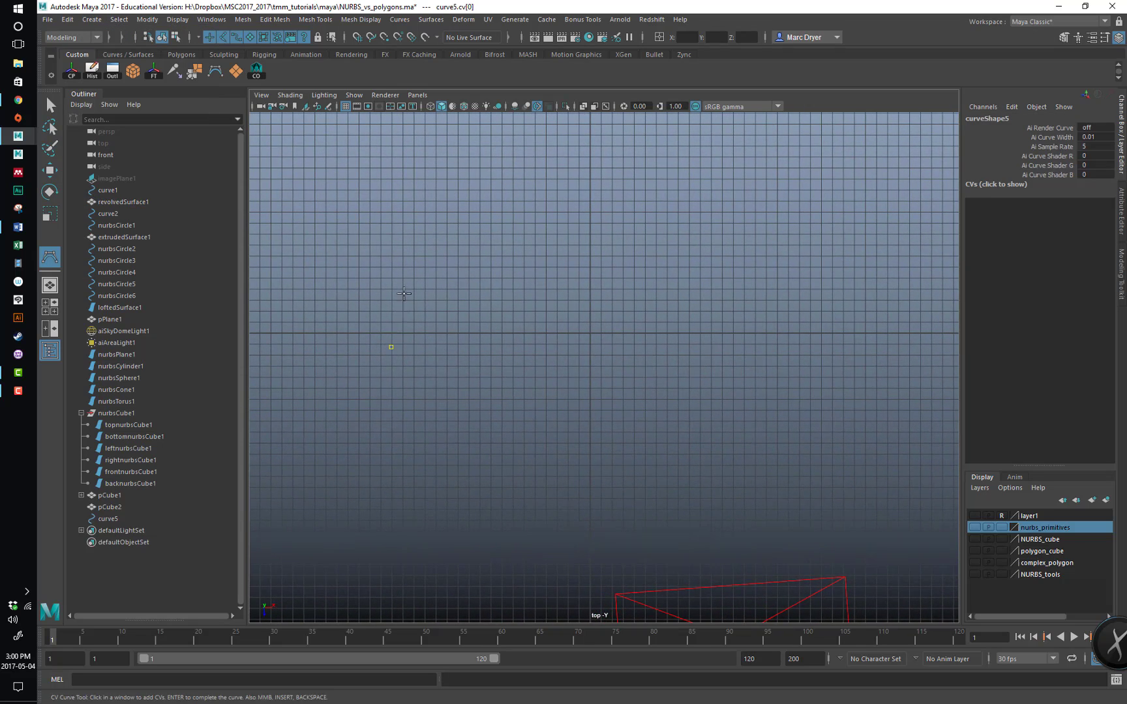
left_click(405, 287)
left_click(460, 240)
left_click(520, 274)
Add seven more control points forming the S-wave's dip and second crest
left_click(547, 348)
left_click(604, 395)
left_click(642, 371)
left_click(676, 315)
left_click(721, 267)
left_click(785, 284)
left_click(830, 357)
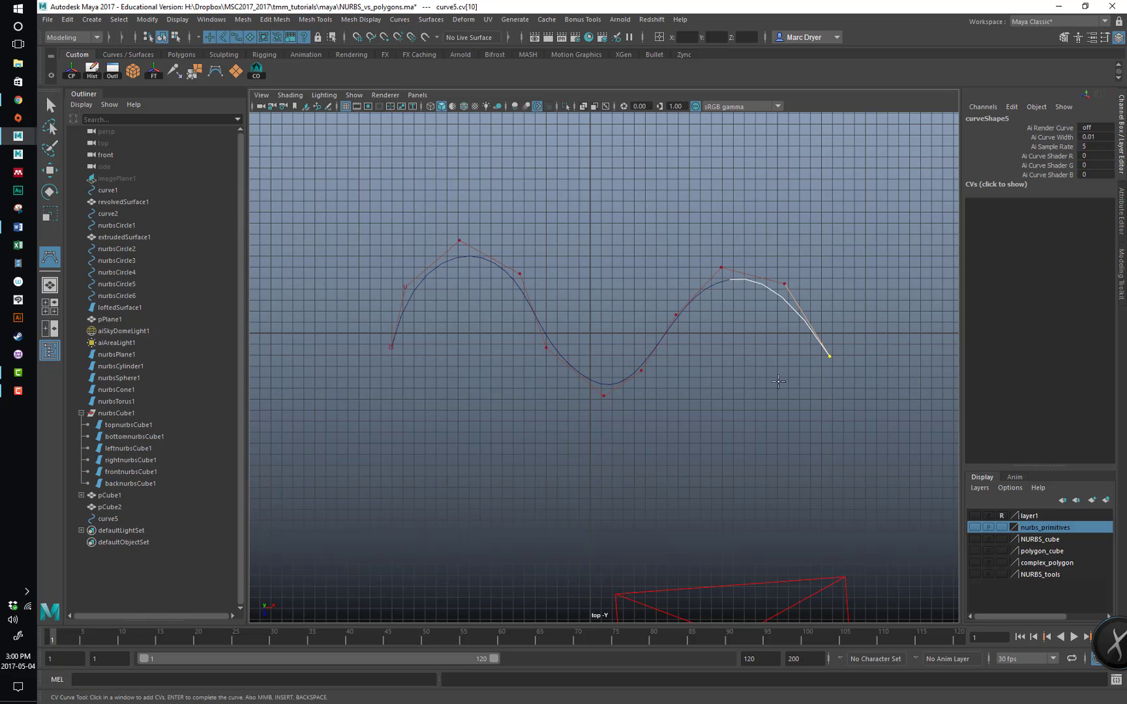
Zoom the top view in on the curve and undo its most recent control points
scroll(355, 319, "up", 3)
middle_click_drag(478, 287, 545, 287, "alt")
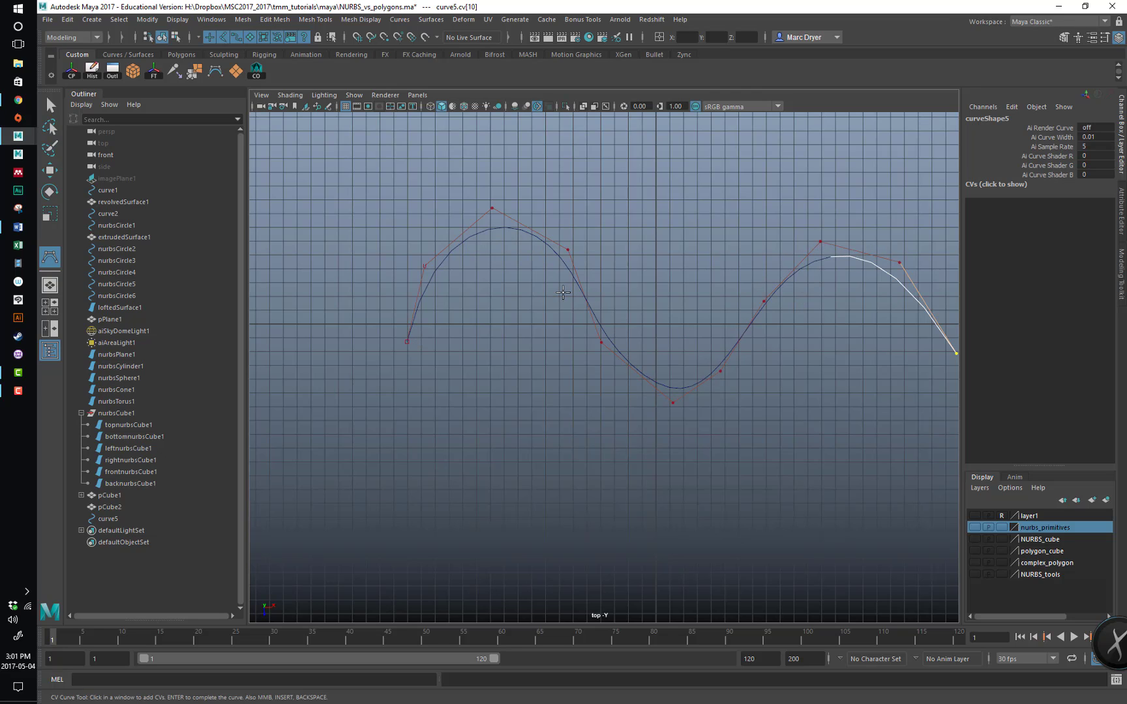
key("ctrl+z")
key("ctrl+z")
key("ctrl+z")
key("ctrl+z")
key("ctrl+z")
key("ctrl+z")
key("ctrl+z")
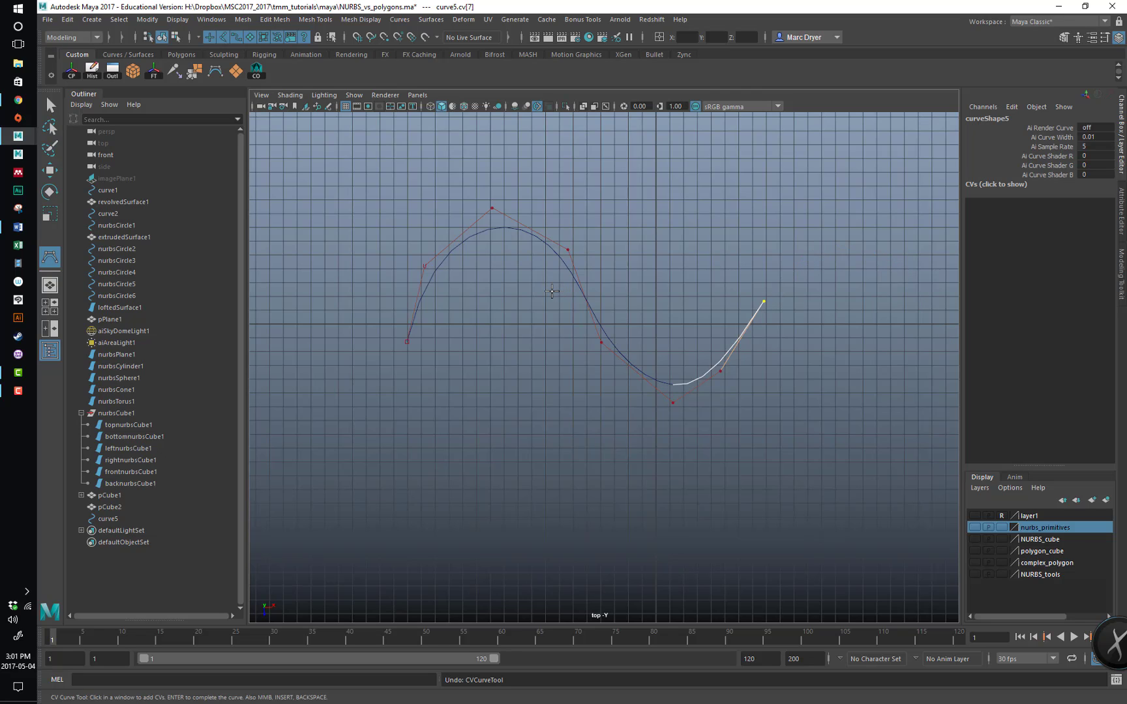
Undo the remaining control points and start a new curve with four control points
key("ctrl+z")
key("ctrl+z")
key("ctrl+z")
key("ctrl+z")
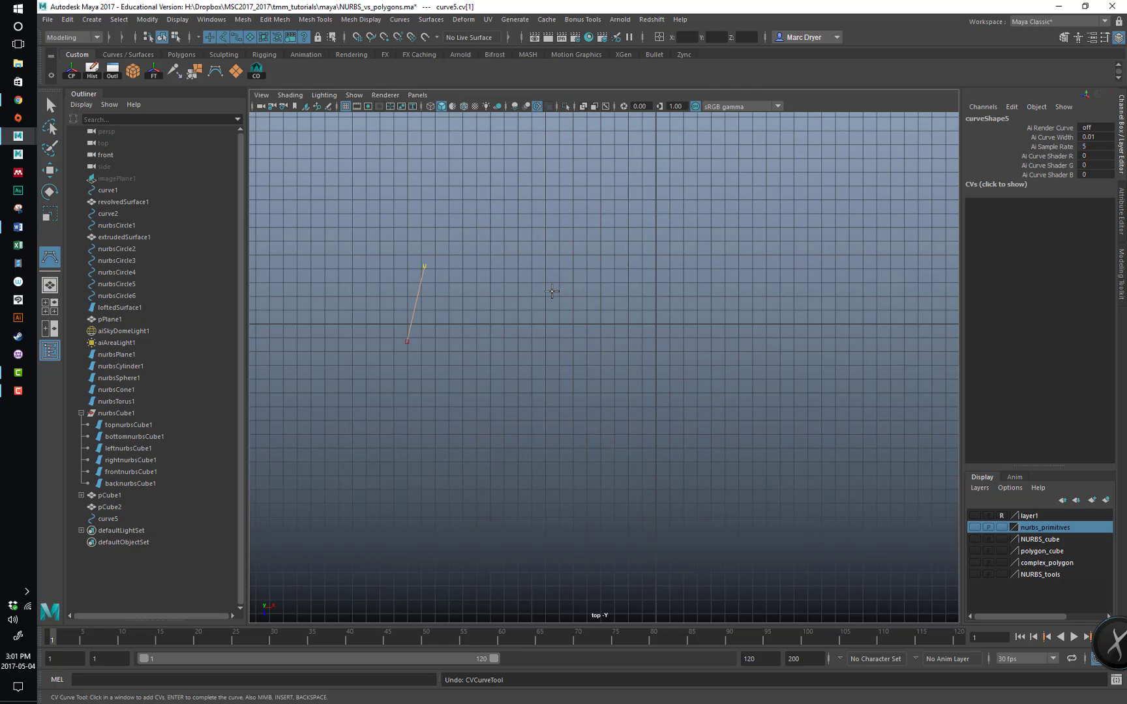
left_click(405, 364)
left_click(416, 295)
left_click(499, 238)
left_click(562, 299)
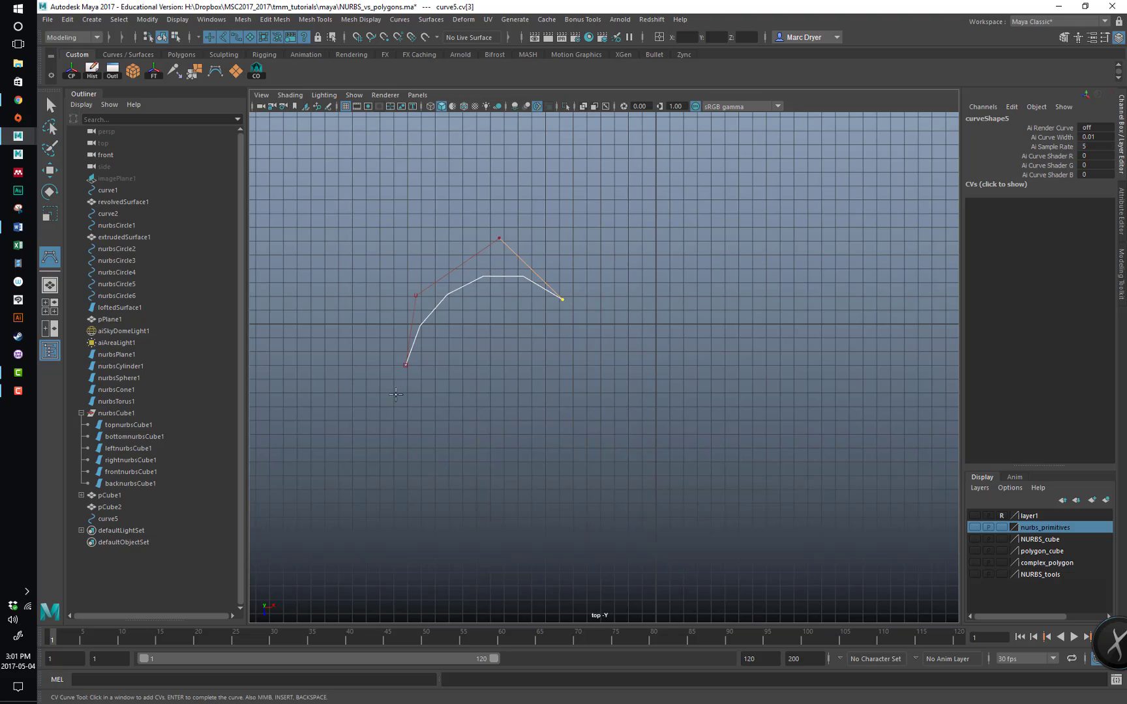
Add seven more control points forming the second crest and downward hook, then finish curve5
left_click(637, 360)
left_click(675, 341)
left_click(738, 289)
left_click(805, 271)
middle_click_drag(806, 271, 716, 257, "alt")
left_click(795, 315)
left_click(805, 391)
left_click(750, 473)
key("Return")
Display curve5's control vertices, make the viewport background black and hide the grid
key("w")
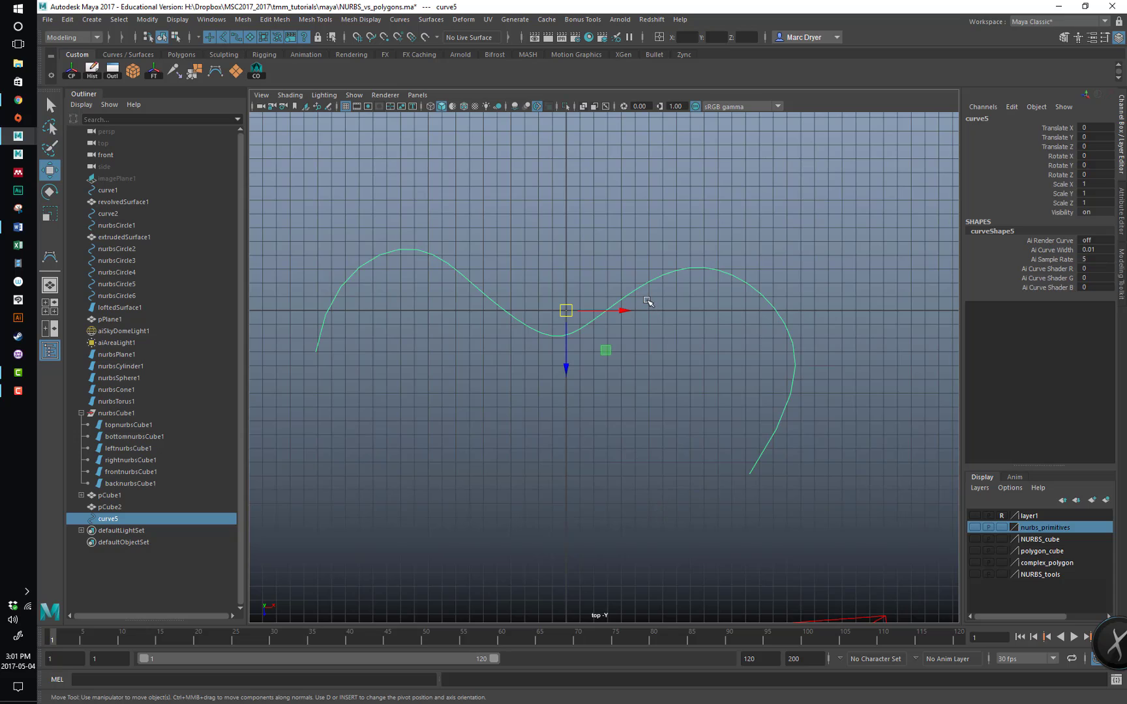
right_click_drag(646, 301, 407, 307)
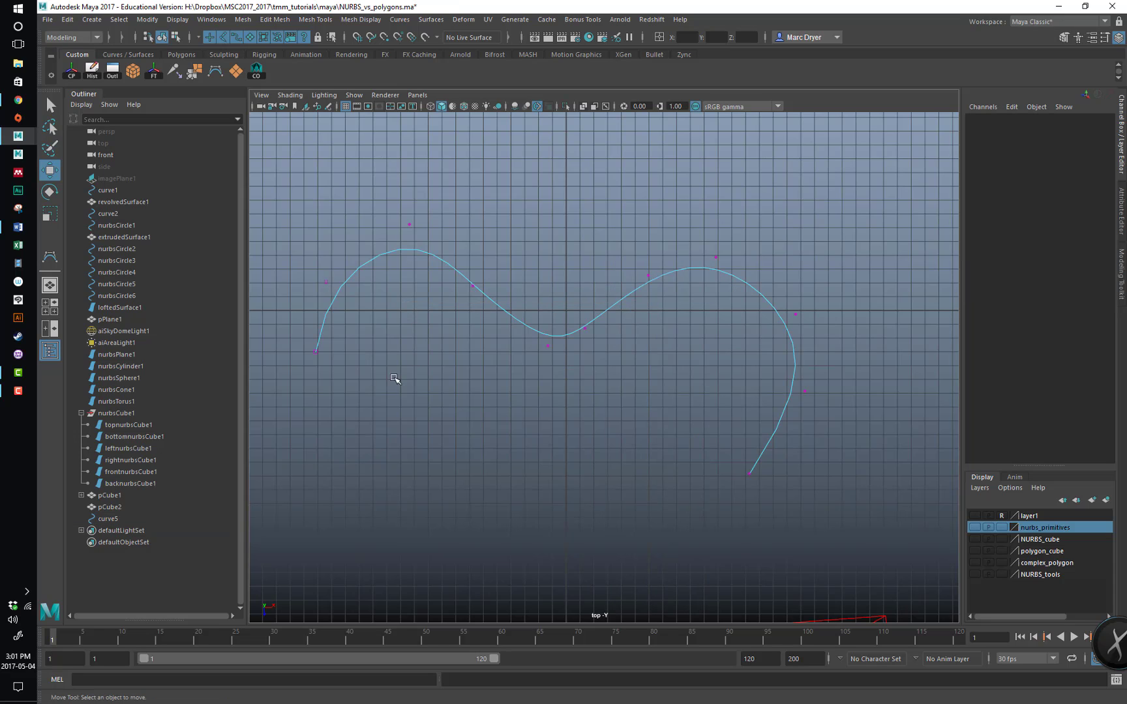
key("ctrl+b")
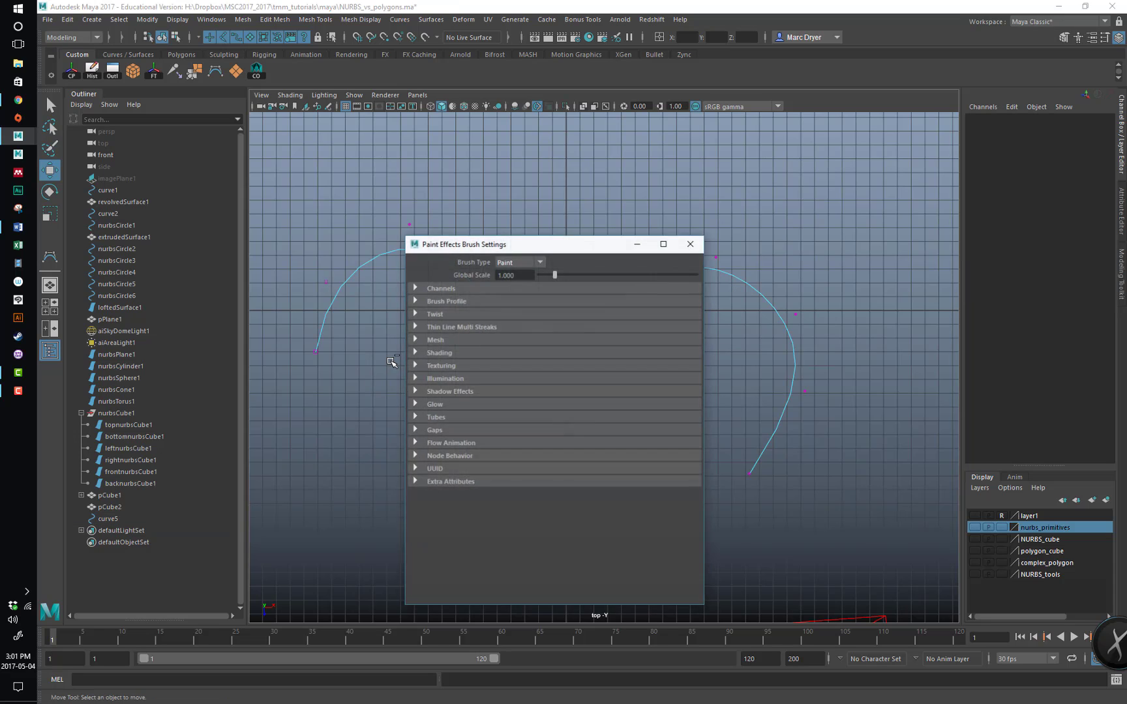
left_click(693, 247)
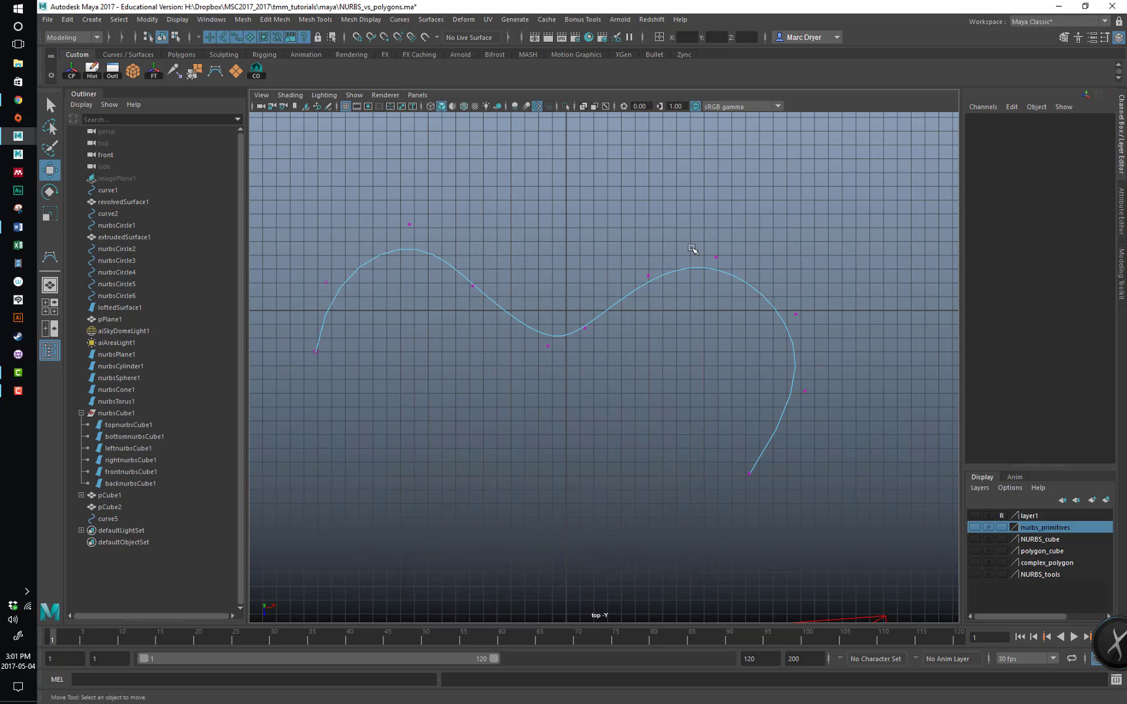
key("alt+b")
key("alt+b")
key("alt+b")
key("alt+b")
key("alt+b")
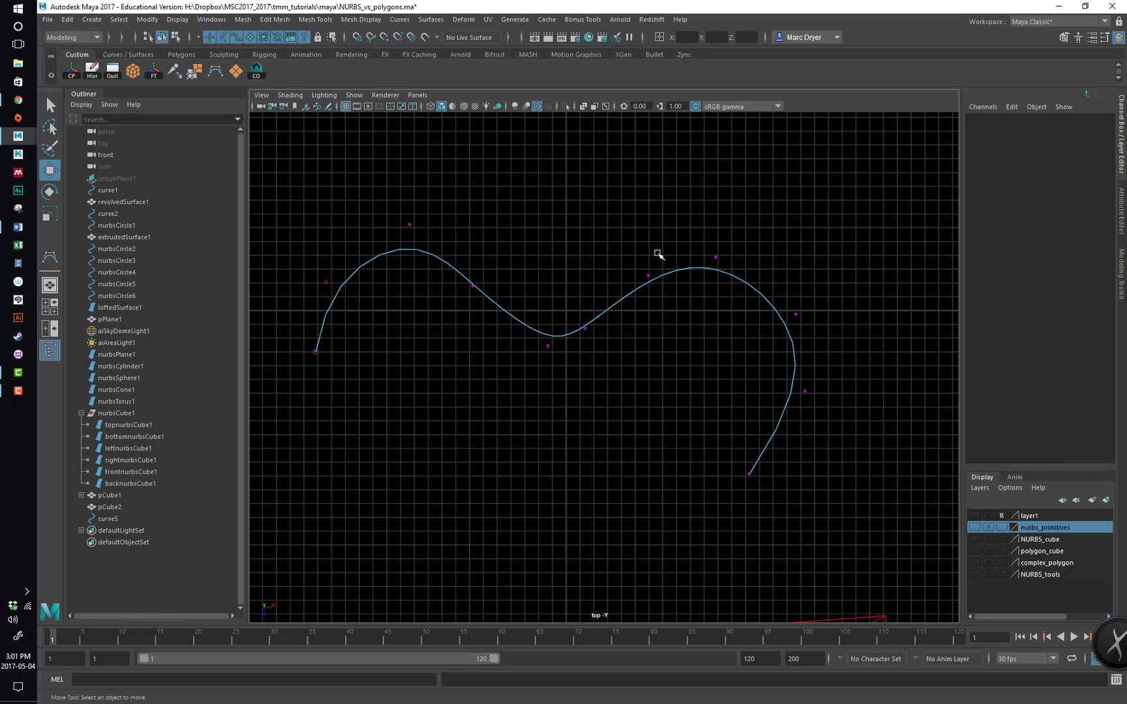
left_click(345, 107)
middle_click_drag(464, 289, 511, 280, "alt")
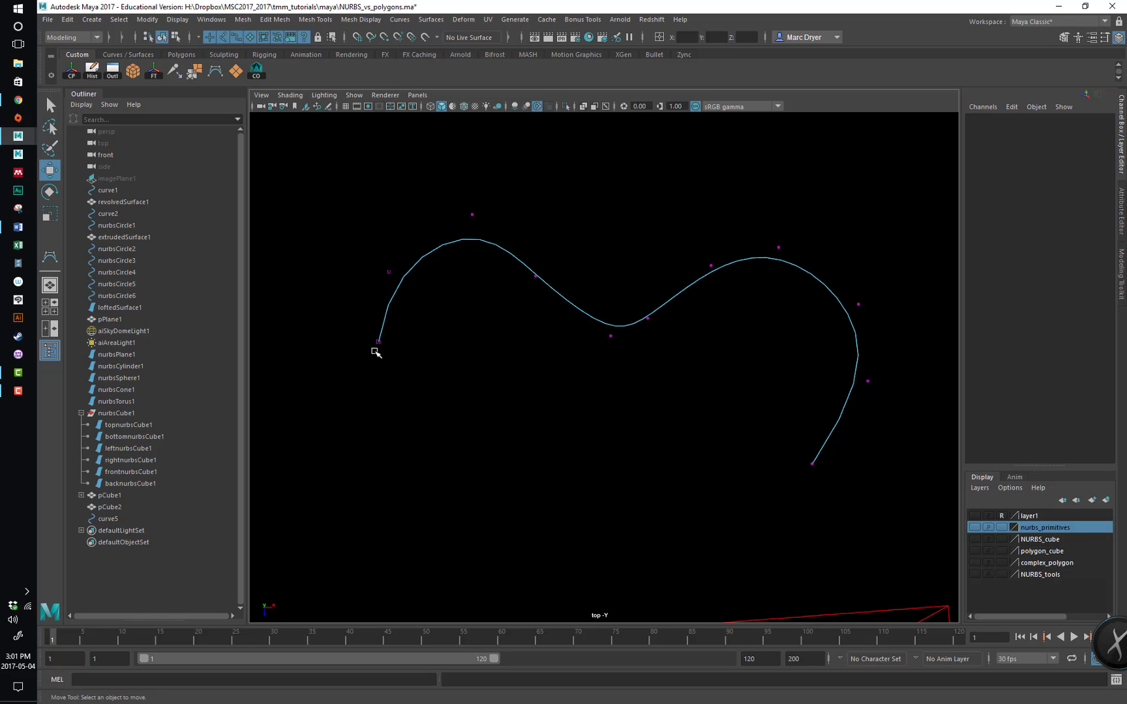
Move cv[2] down-right and cv[6] to reshape curve5's crests
left_click_drag(362, 332, 391, 357)
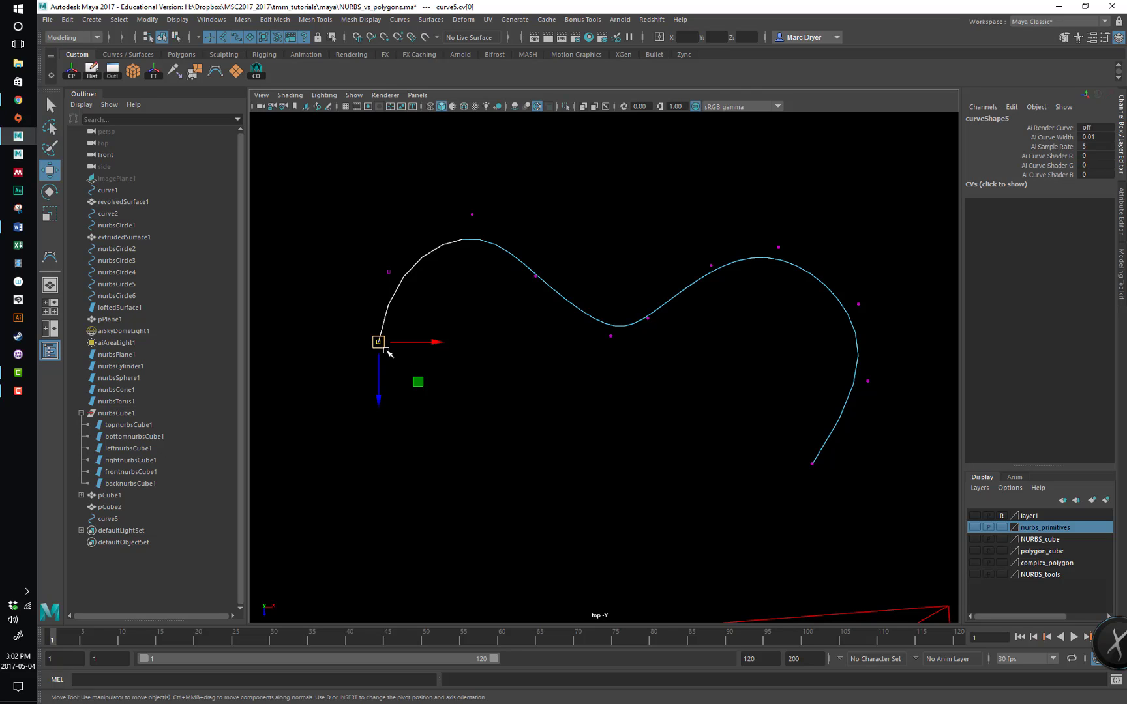
left_click_drag(371, 252, 394, 287)
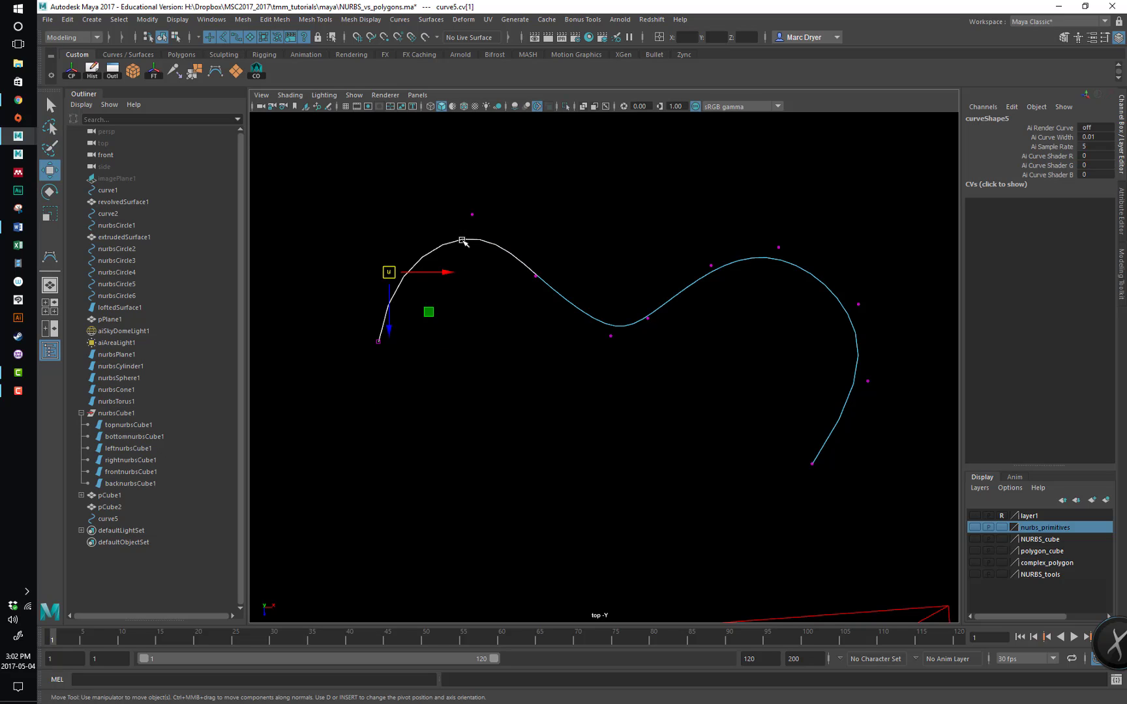
left_click(471, 214)
middle_click_drag(508, 250, 533, 277)
left_click(610, 336)
left_click(648, 318)
left_click(711, 266)
middle_click_drag(710, 280, 676, 304)
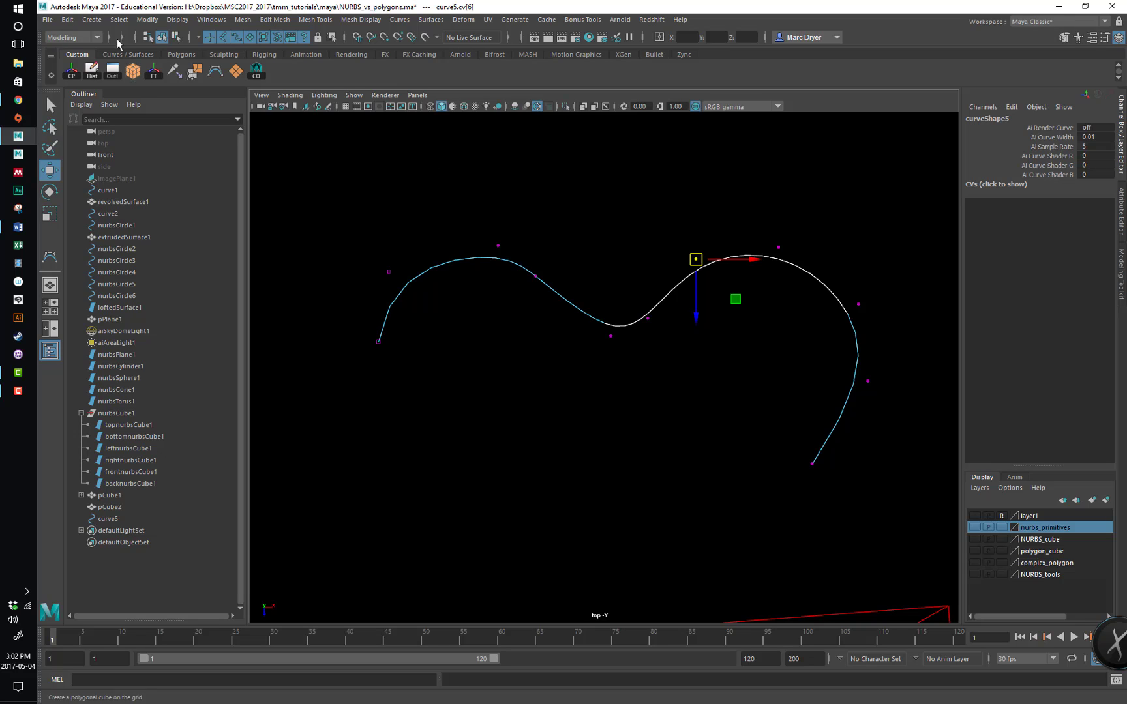
Add a NURBS circle, scale it uniformly to 8.681 and move it down-left
left_click(90, 20)
mouse_move(108, 49)
left_click(257, 128)
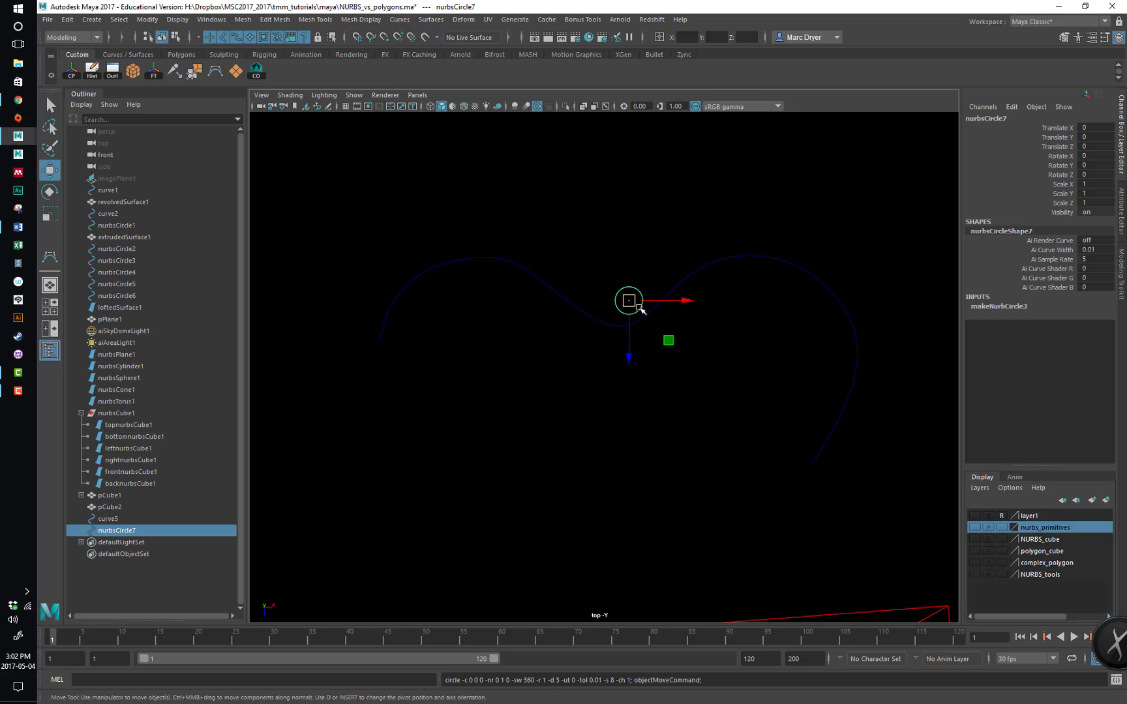
key("r")
left_click_drag(629, 300, 773, 309)
key("w")
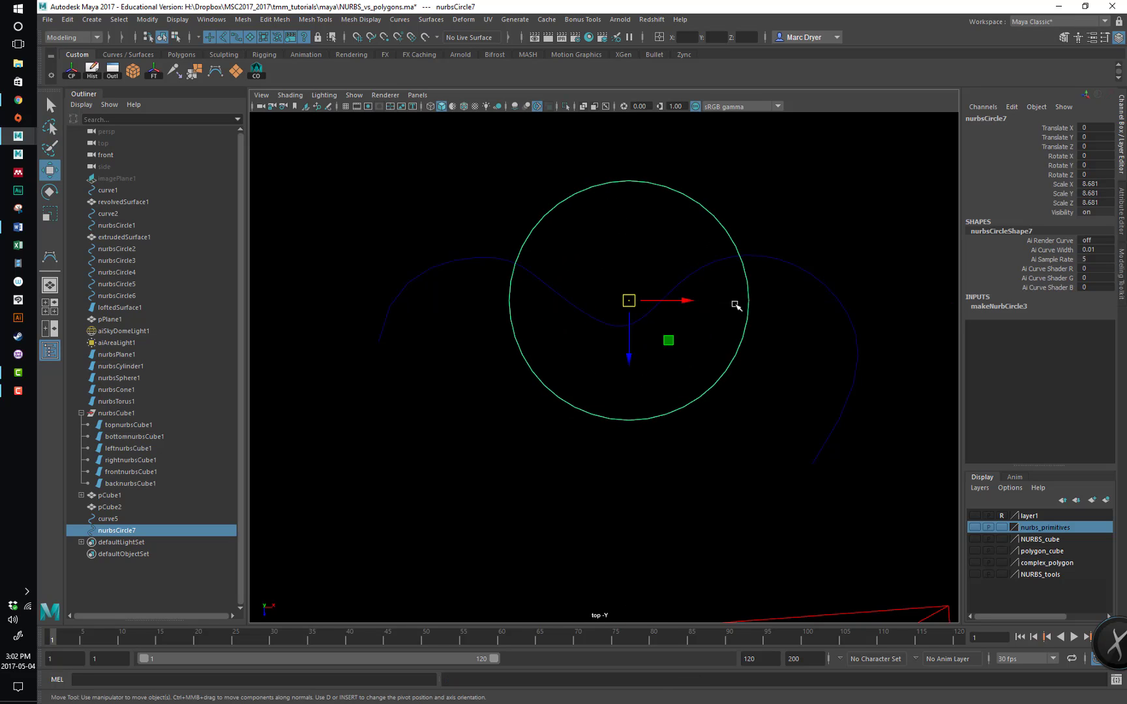
left_click_drag(629, 300, 491, 448)
Show the circle's control vertices, select a couple, return to object mode and delete it
right_click_drag(521, 389, 353, 391)
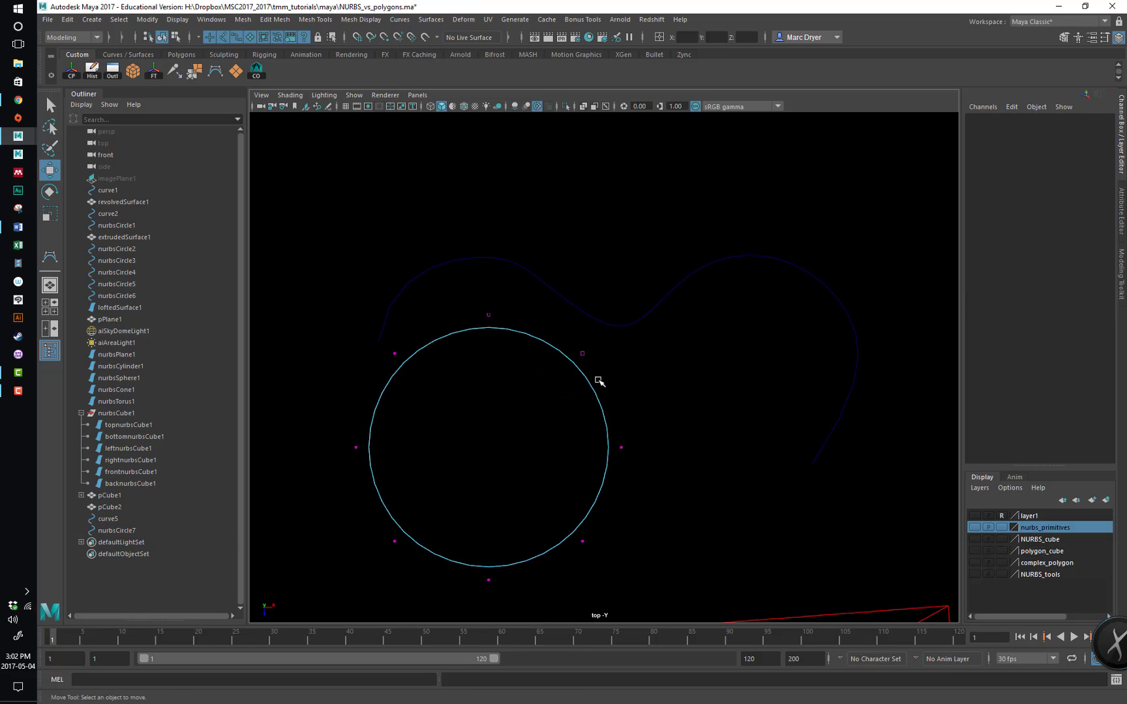
left_click_drag(572, 341, 603, 373)
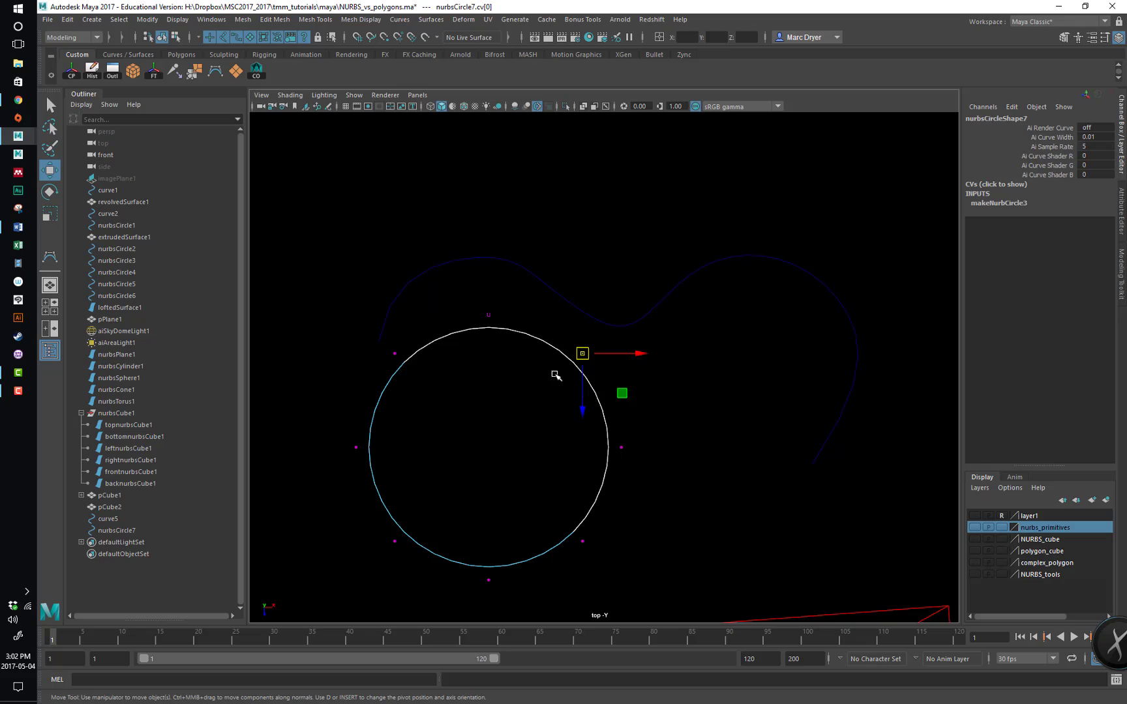
left_click_drag(478, 297, 515, 336)
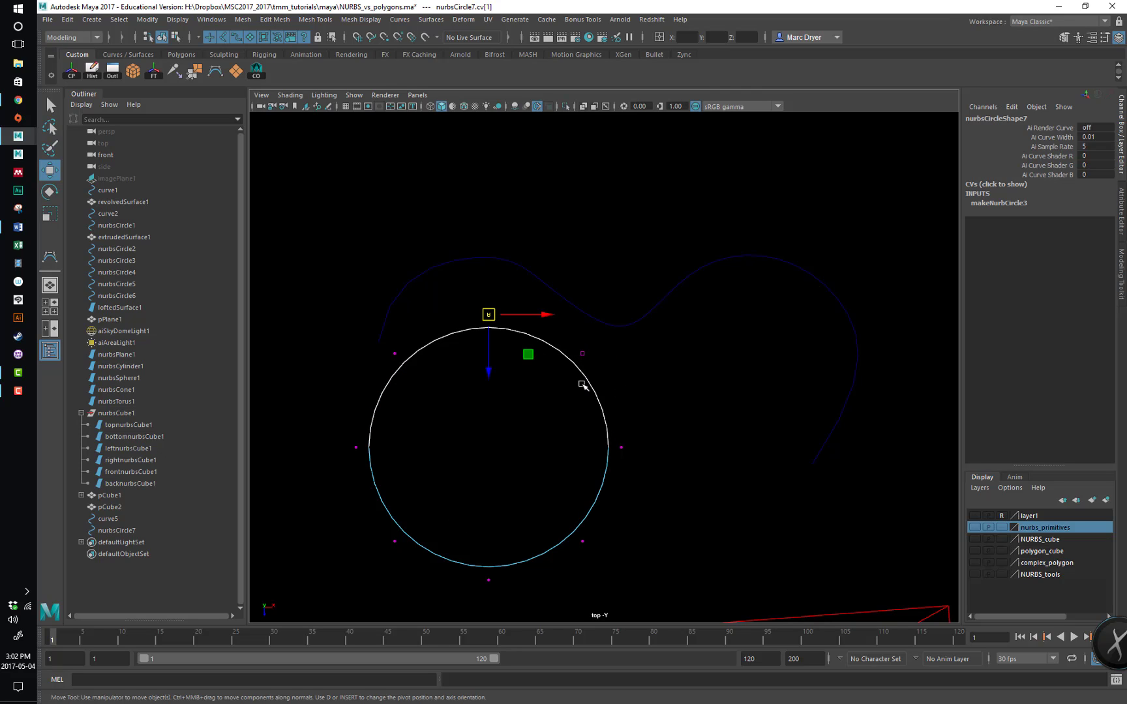
right_click_drag(585, 389, 642, 372)
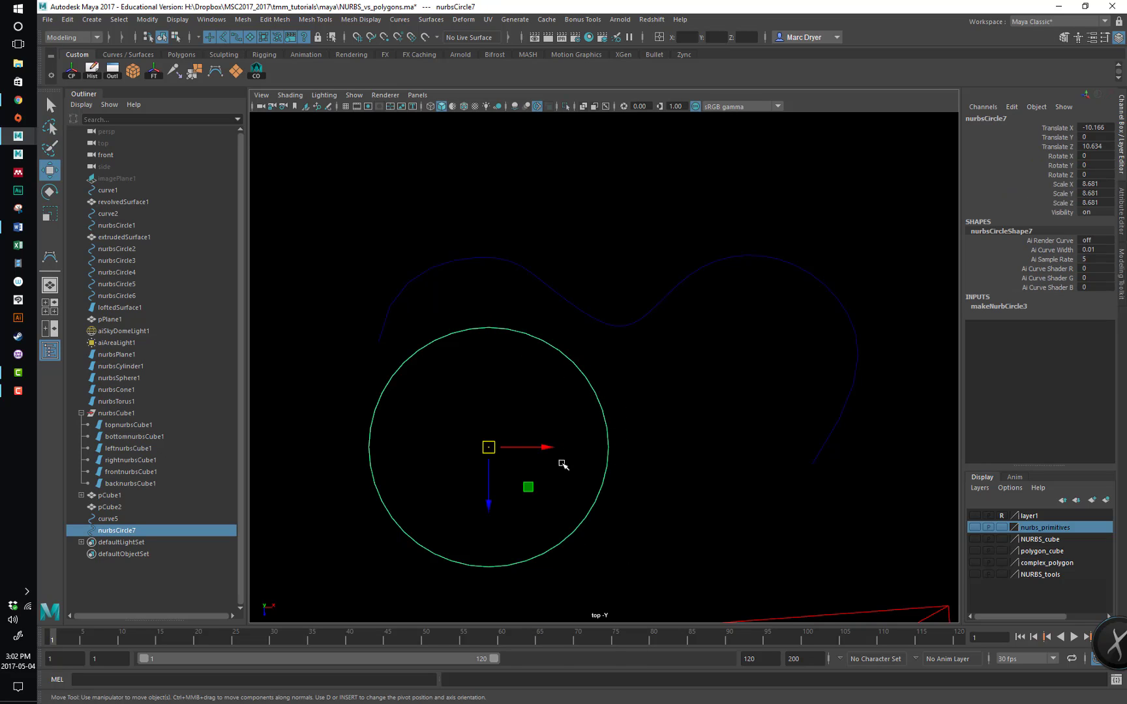
key("Delete")
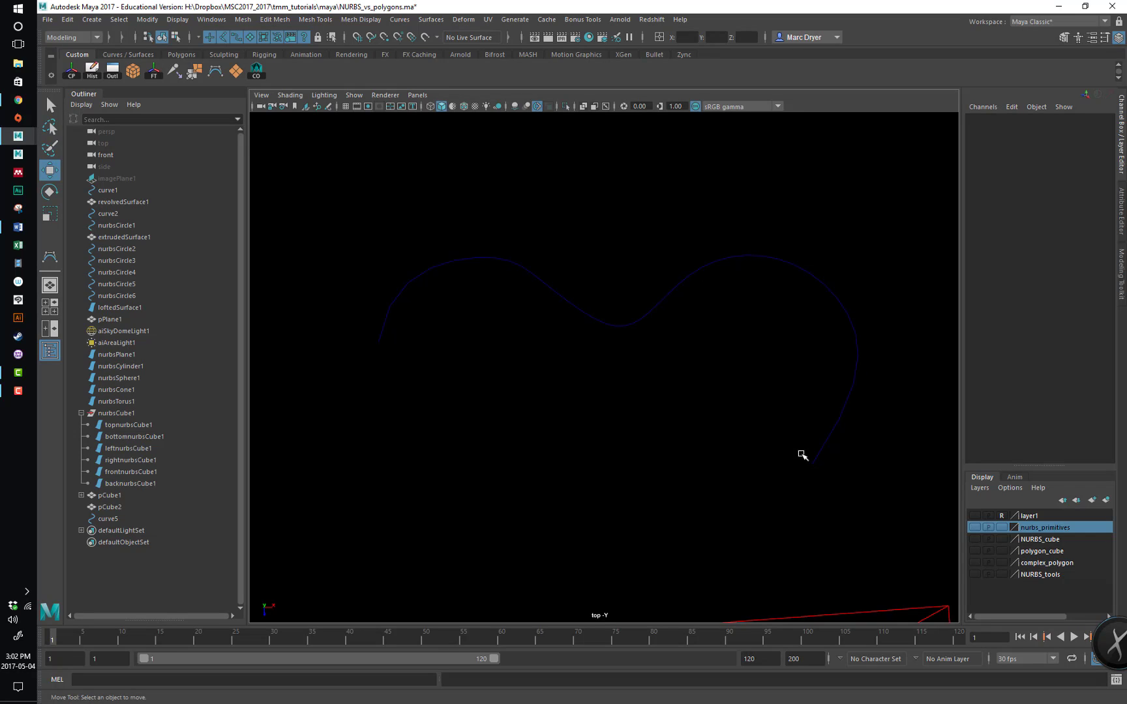
Select curve5, show its CVs with F8, and pick the first CV, then the last, cv[10]
left_click_drag(618, 308, 653, 340)
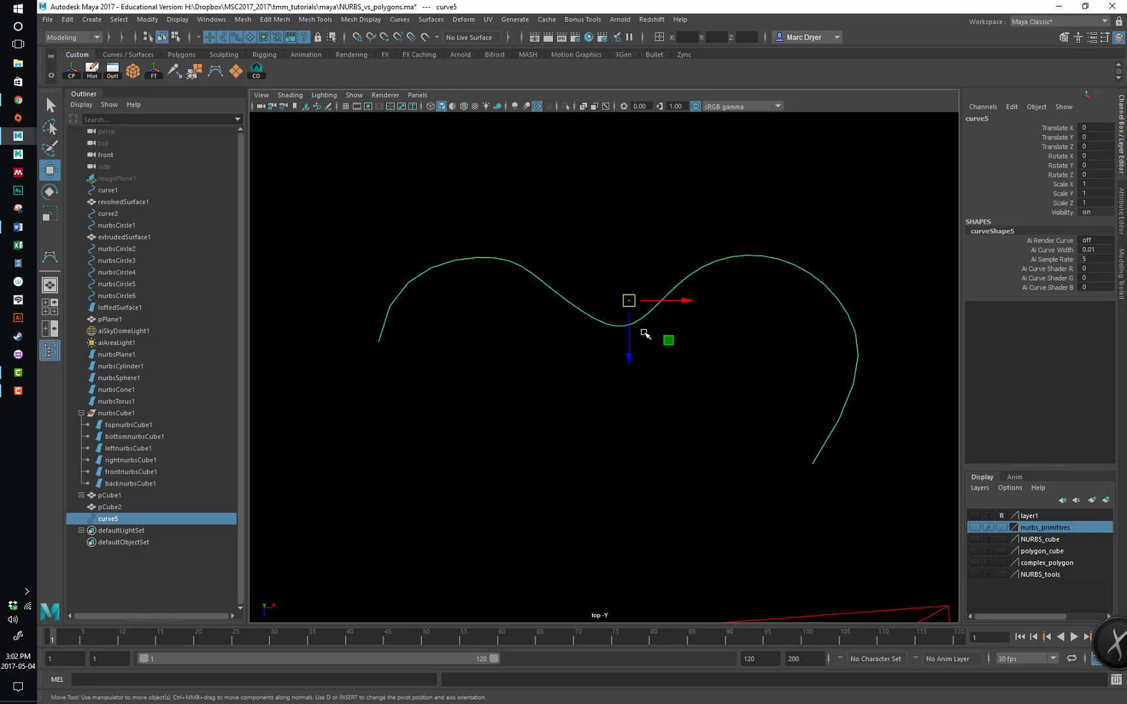
key("F8")
left_click_drag(382, 263, 413, 287)
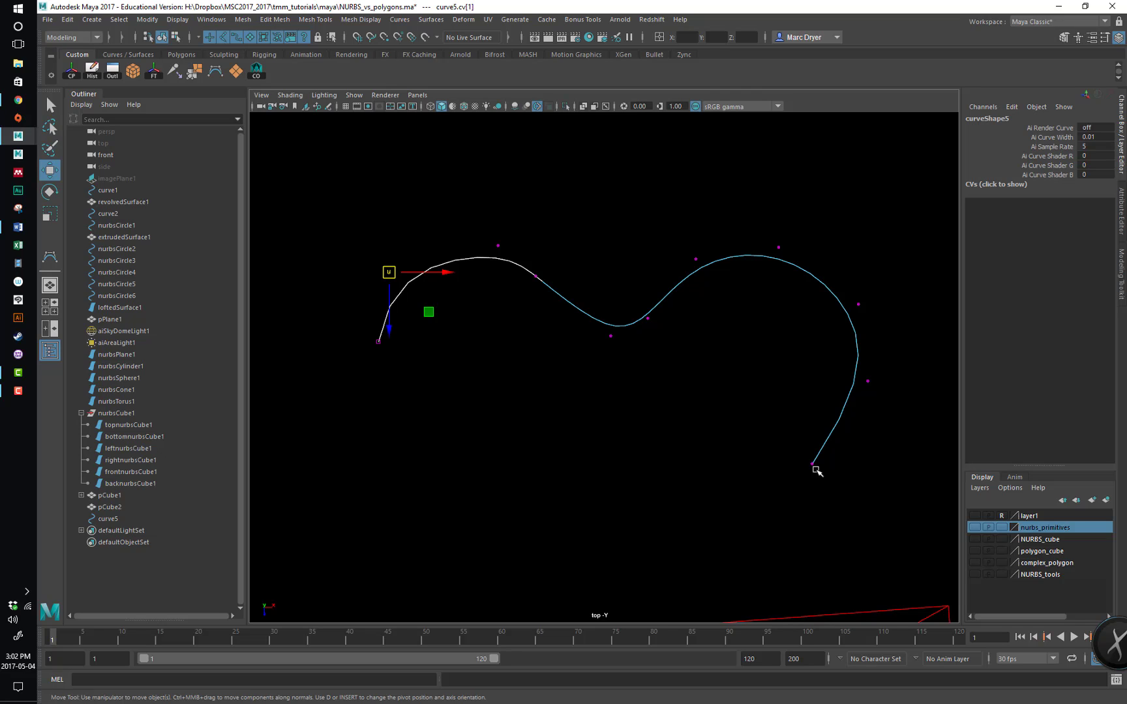
left_click_drag(391, 353, 367, 339)
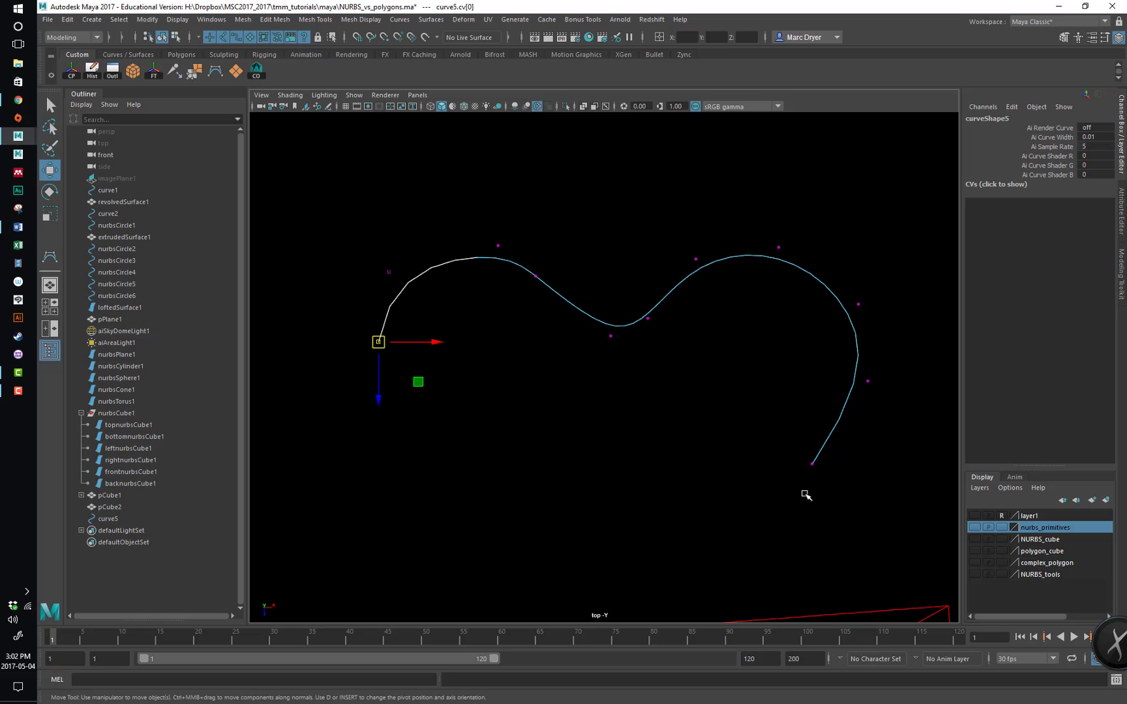
left_click_drag(796, 429, 834, 471)
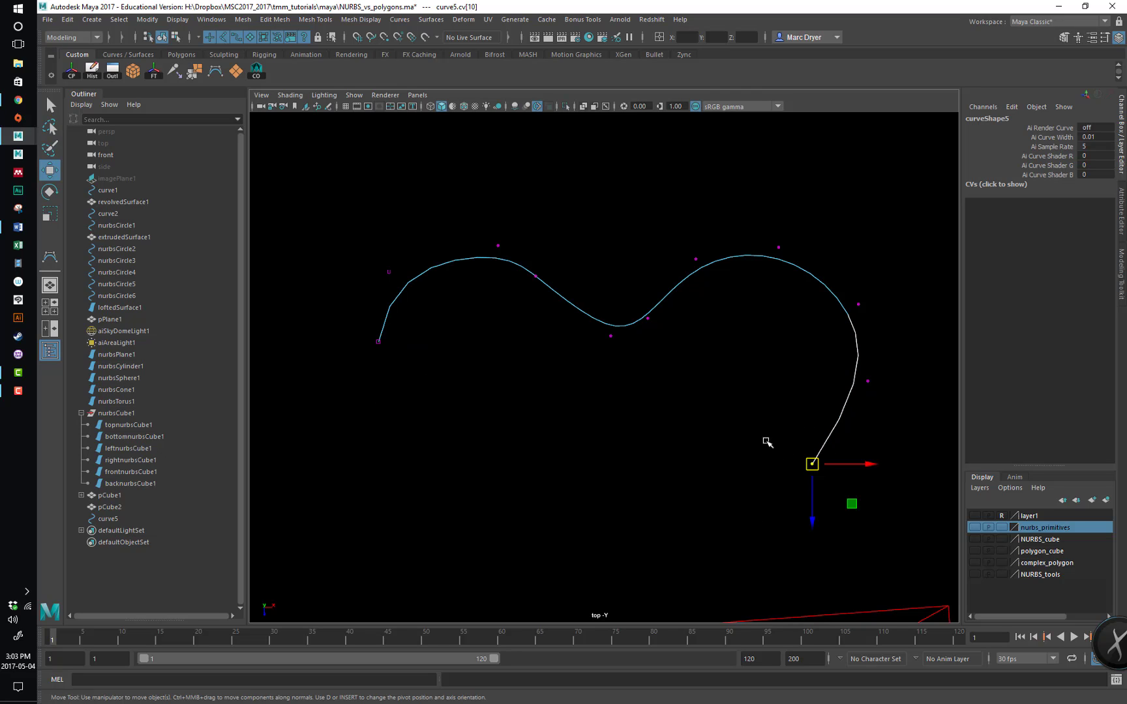